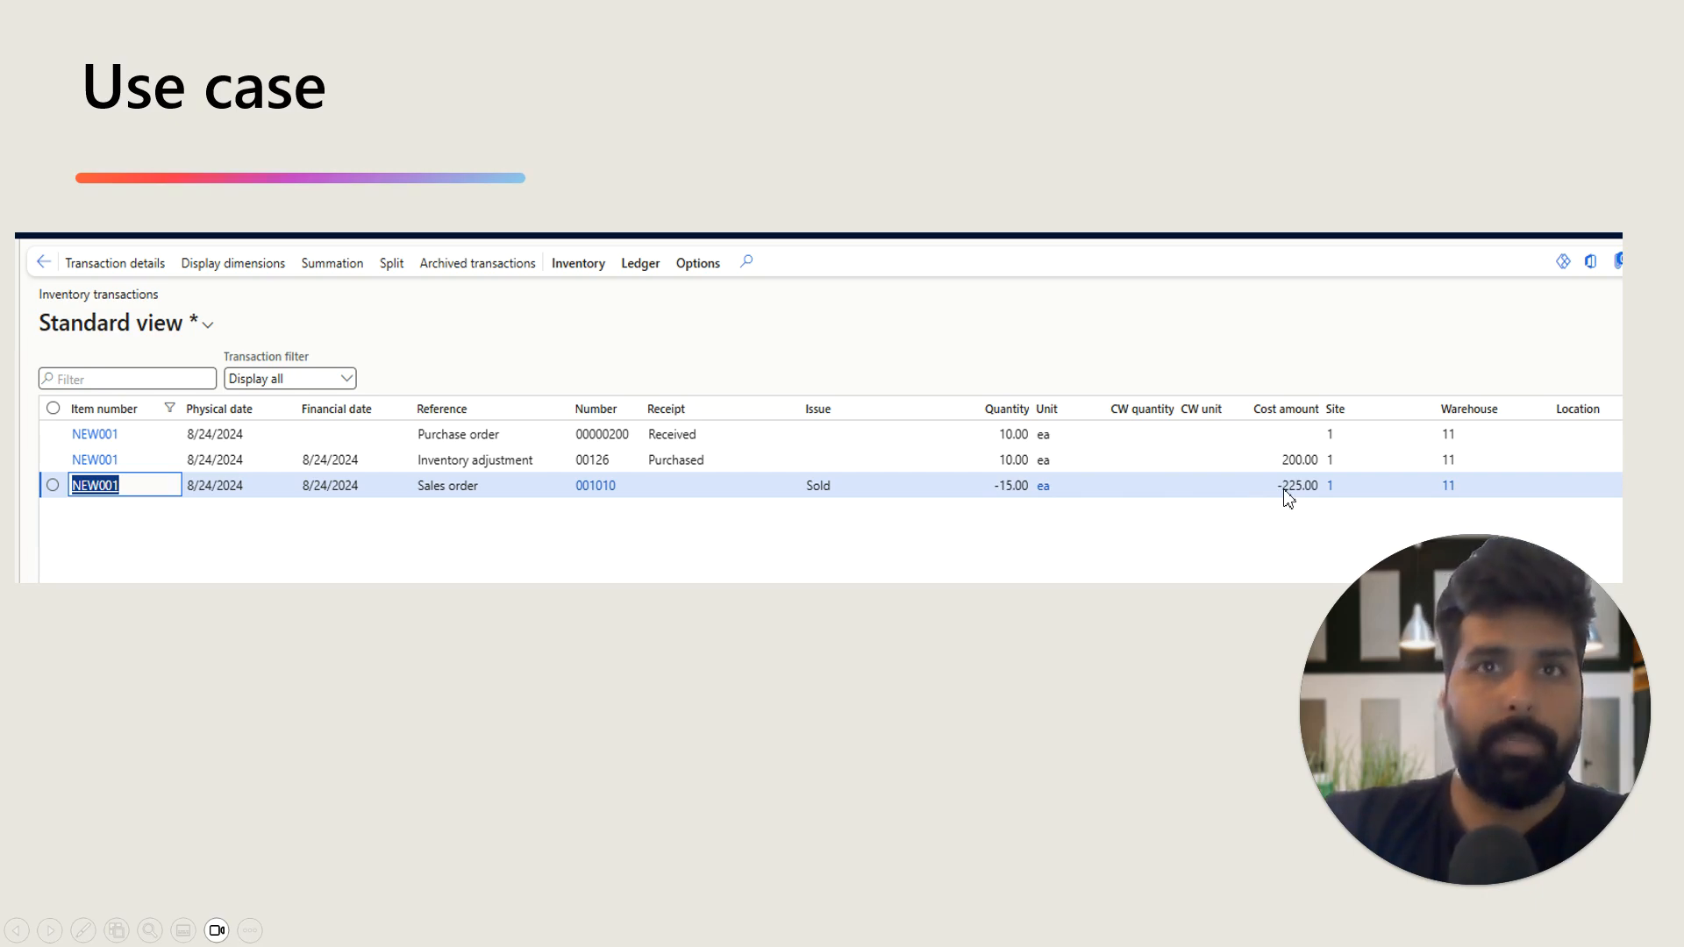
{"action": "left_click", "coordinate": [50, 931]}
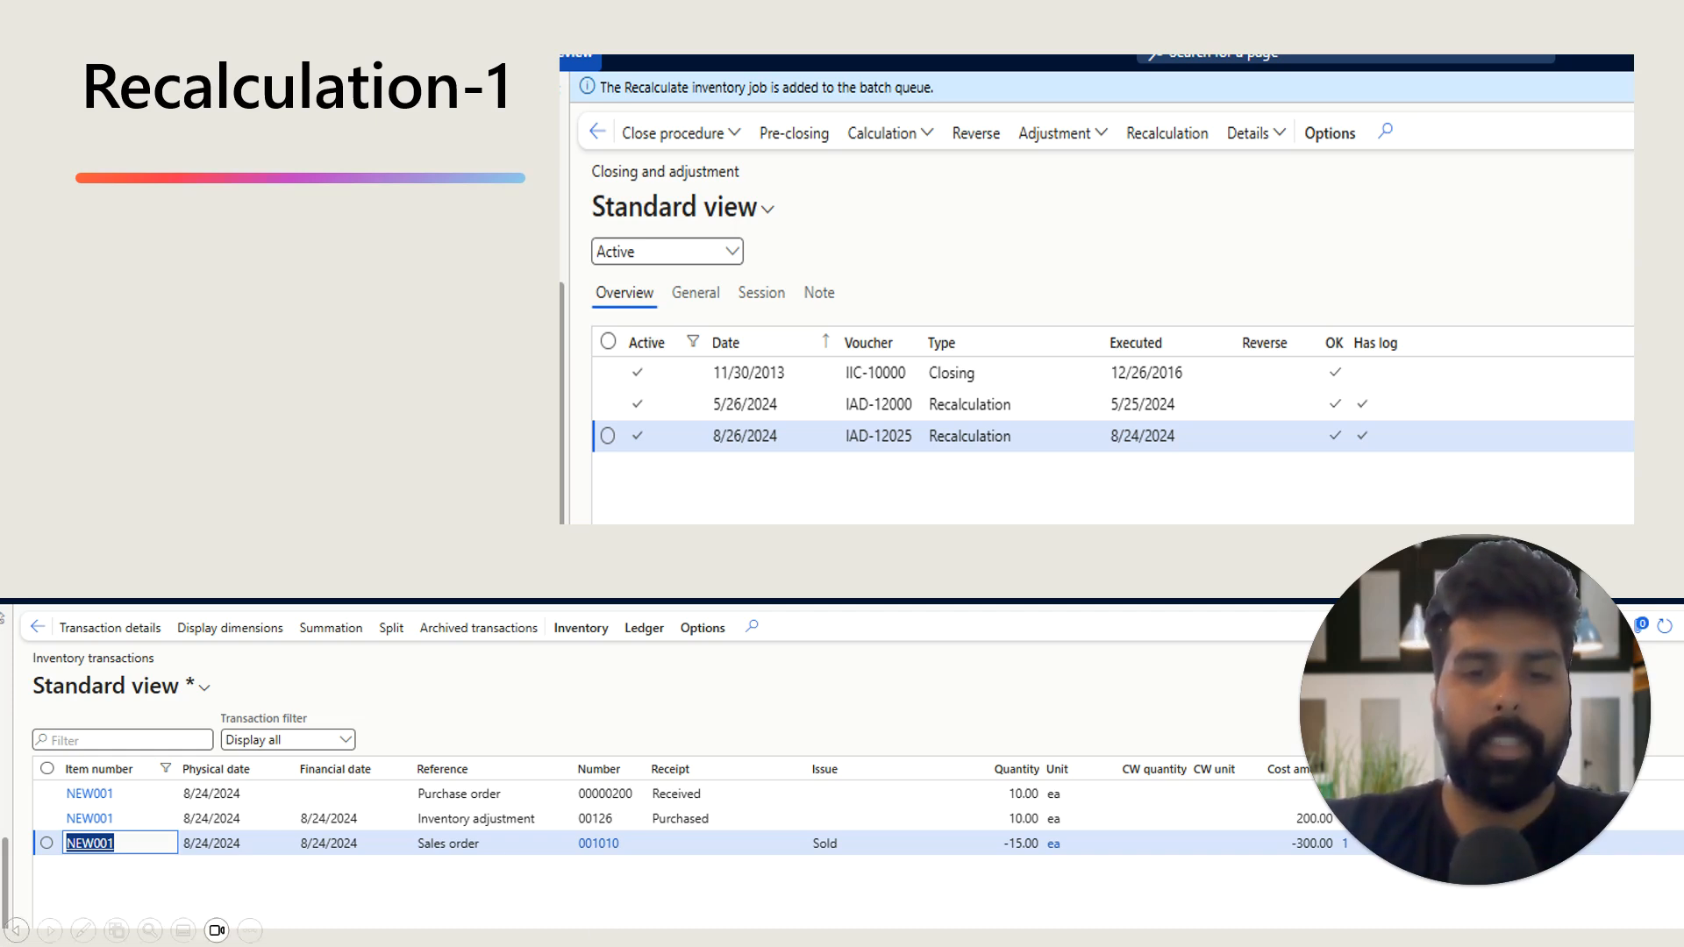
Switch to Finance and Operations in the browser and show all features in the Feature management workspace.
{"action": "key", "text": "alt+Tab"}
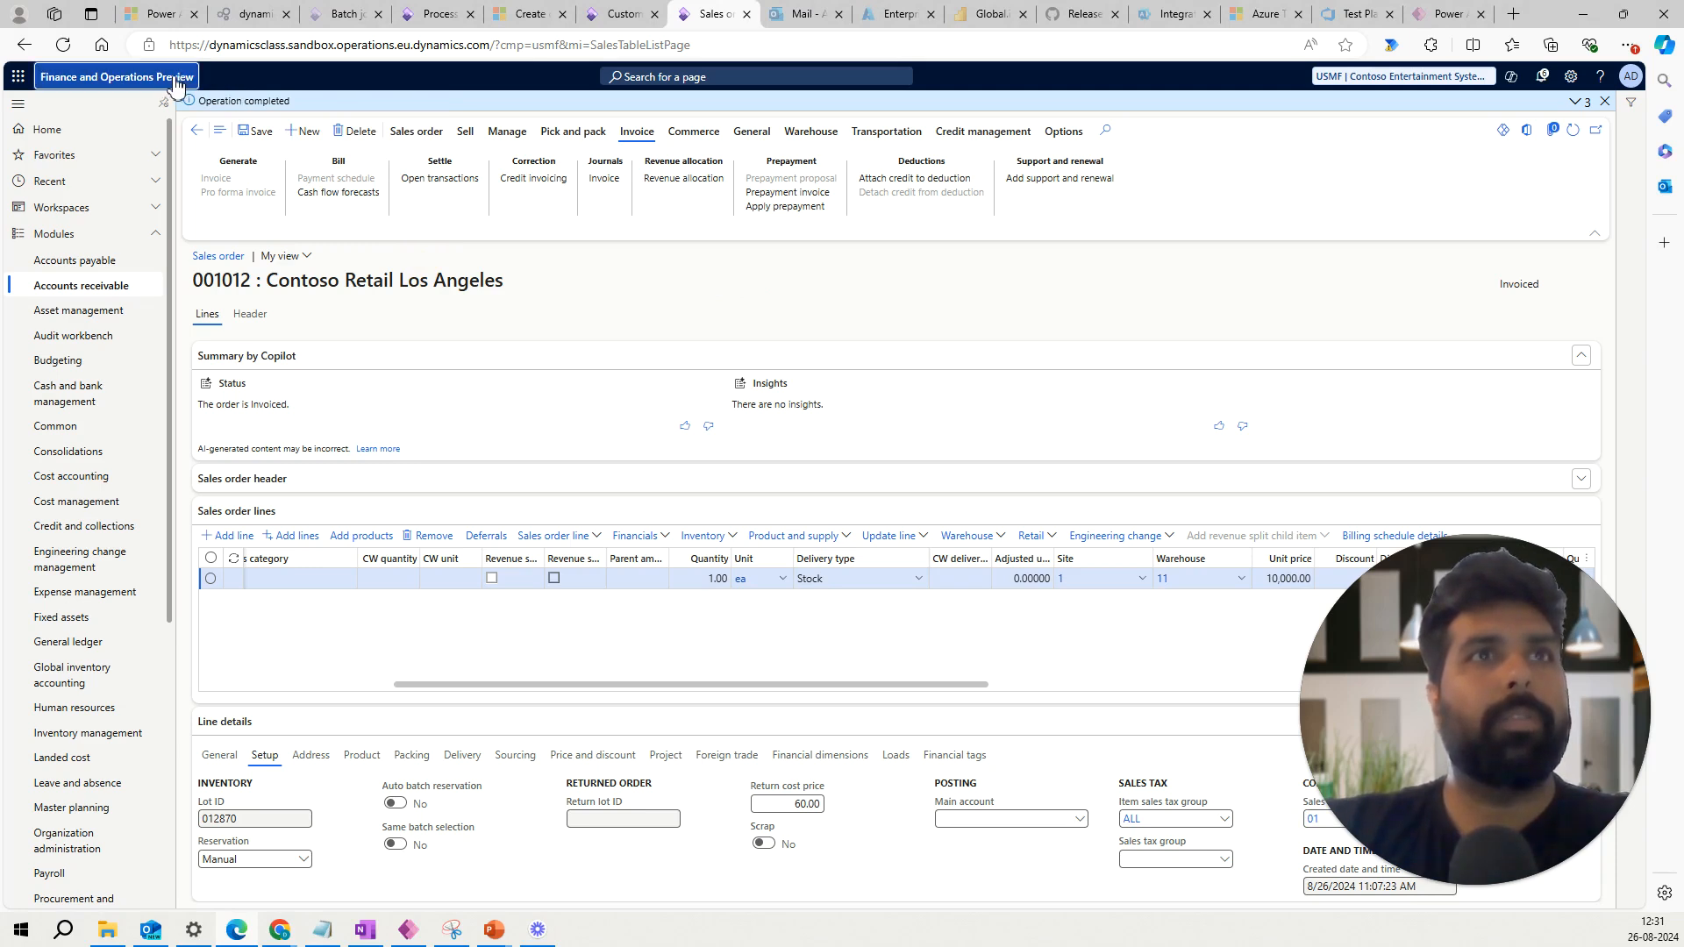
{"action": "key", "text": "alt+Left"}
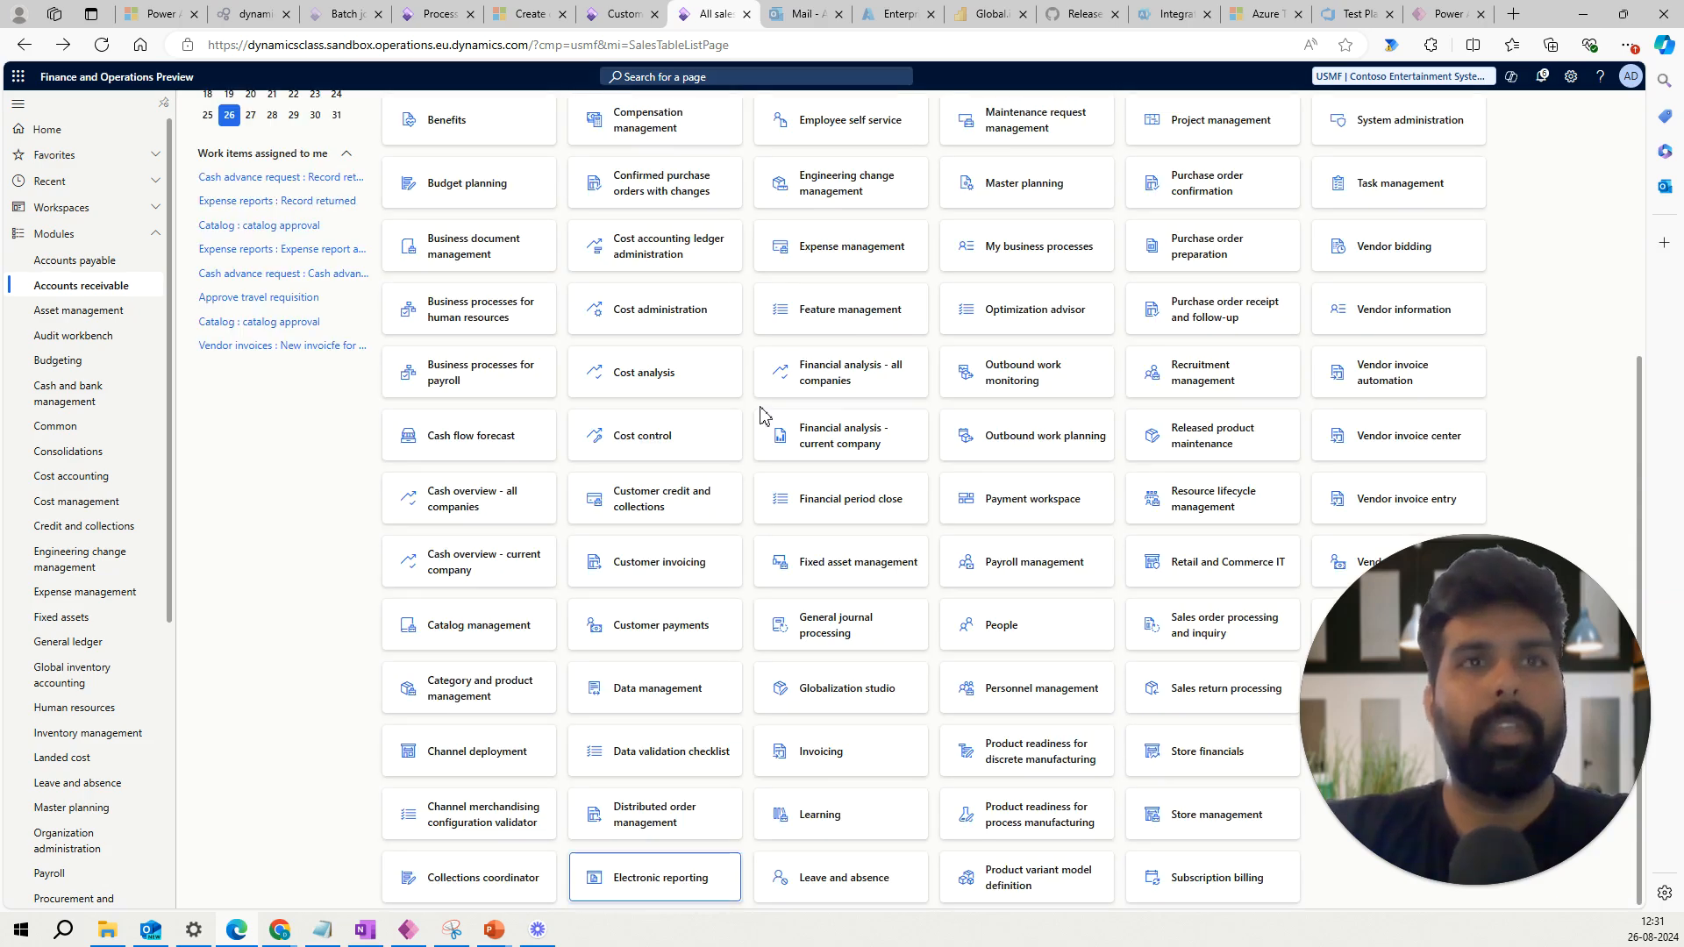
{"action": "left_click", "coordinate": [846, 328]}
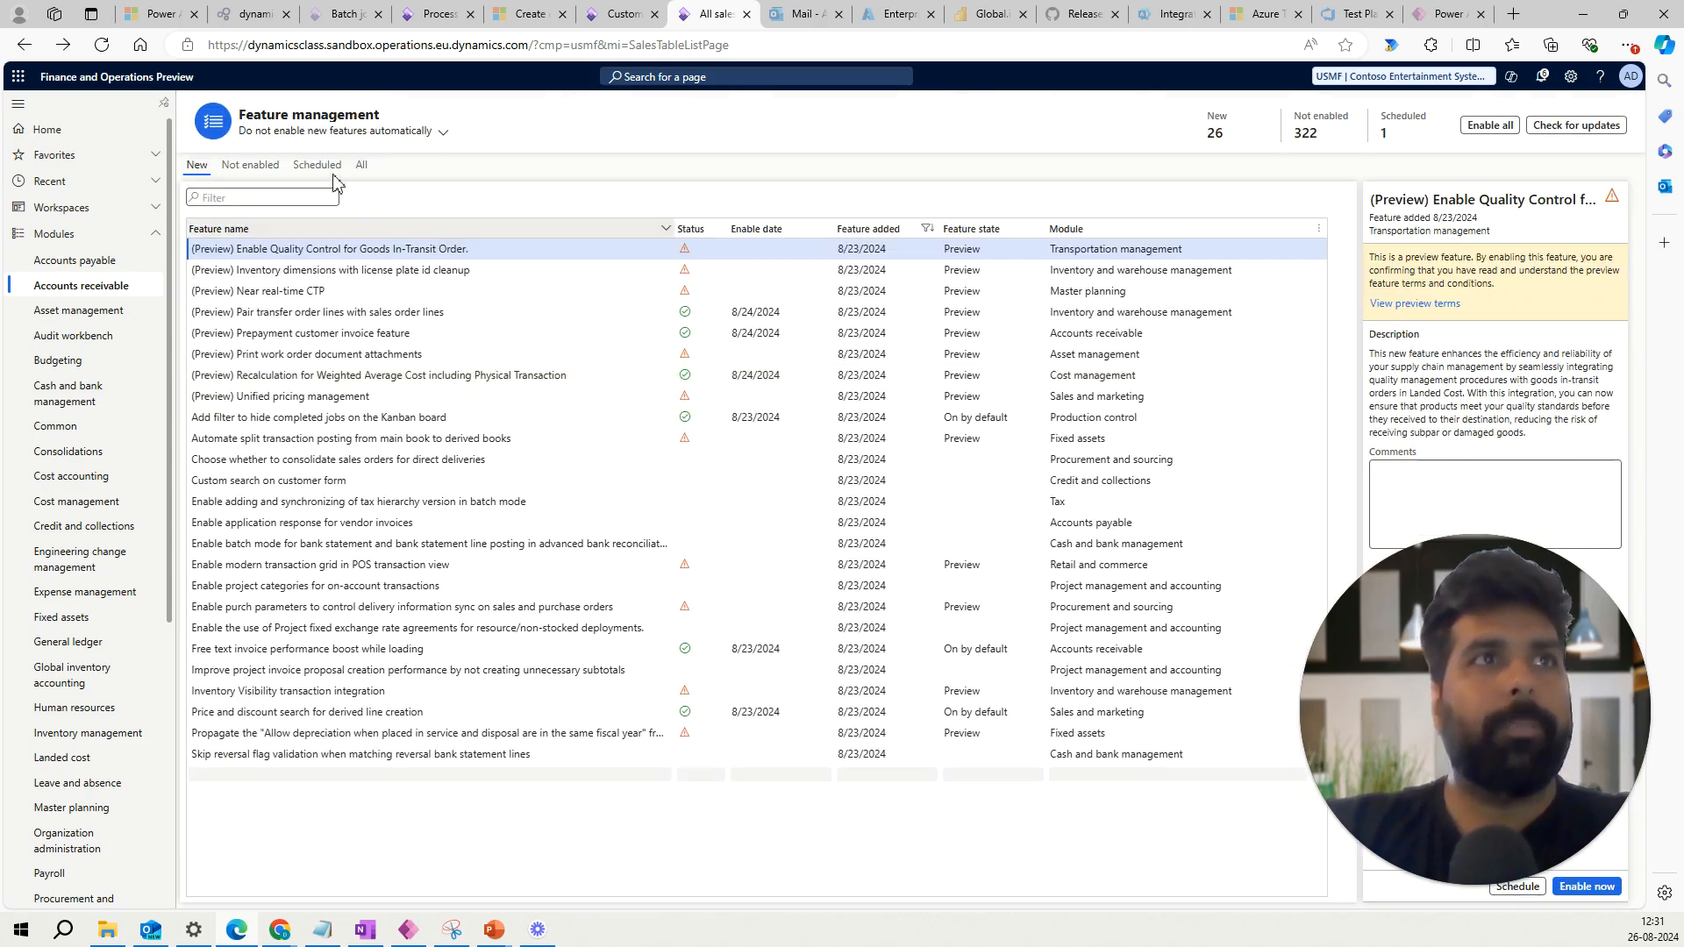
{"action": "left_click", "coordinate": [362, 167]}
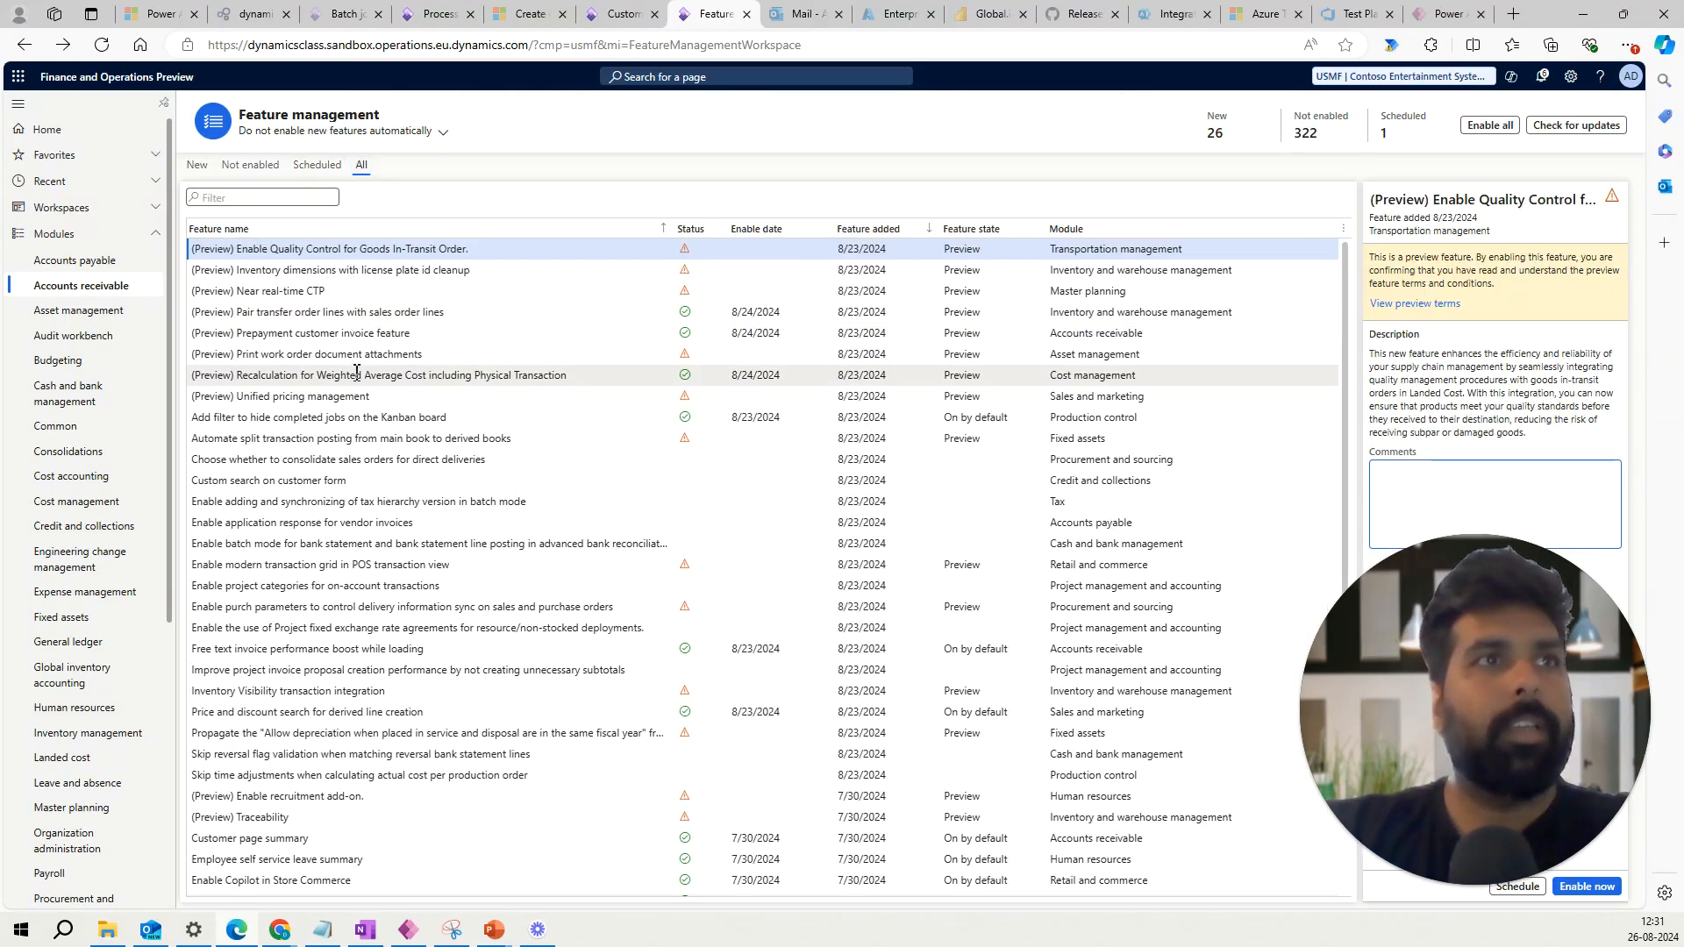
Examine the status and description of the feature "(Preview) Recalculation for Weighted Average Cost including Physical Transaction".
{"action": "left_click", "coordinate": [358, 376]}
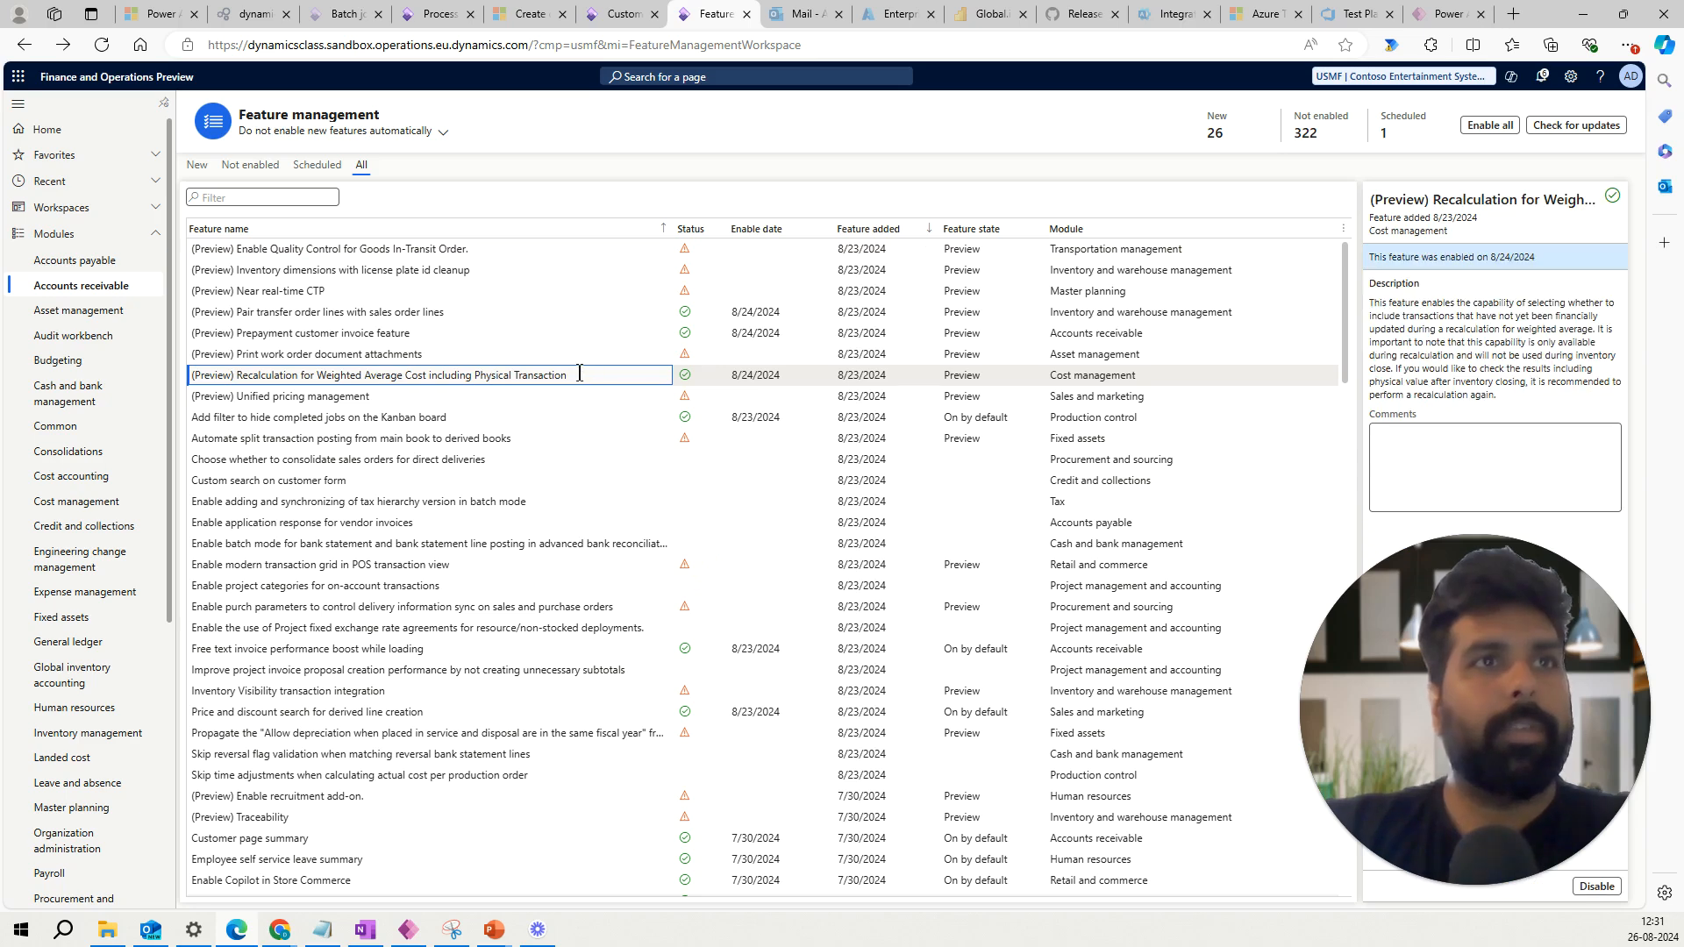
{"action": "left_click_drag", "start_coordinate": [570, 378], "coordinate": [460, 380]}
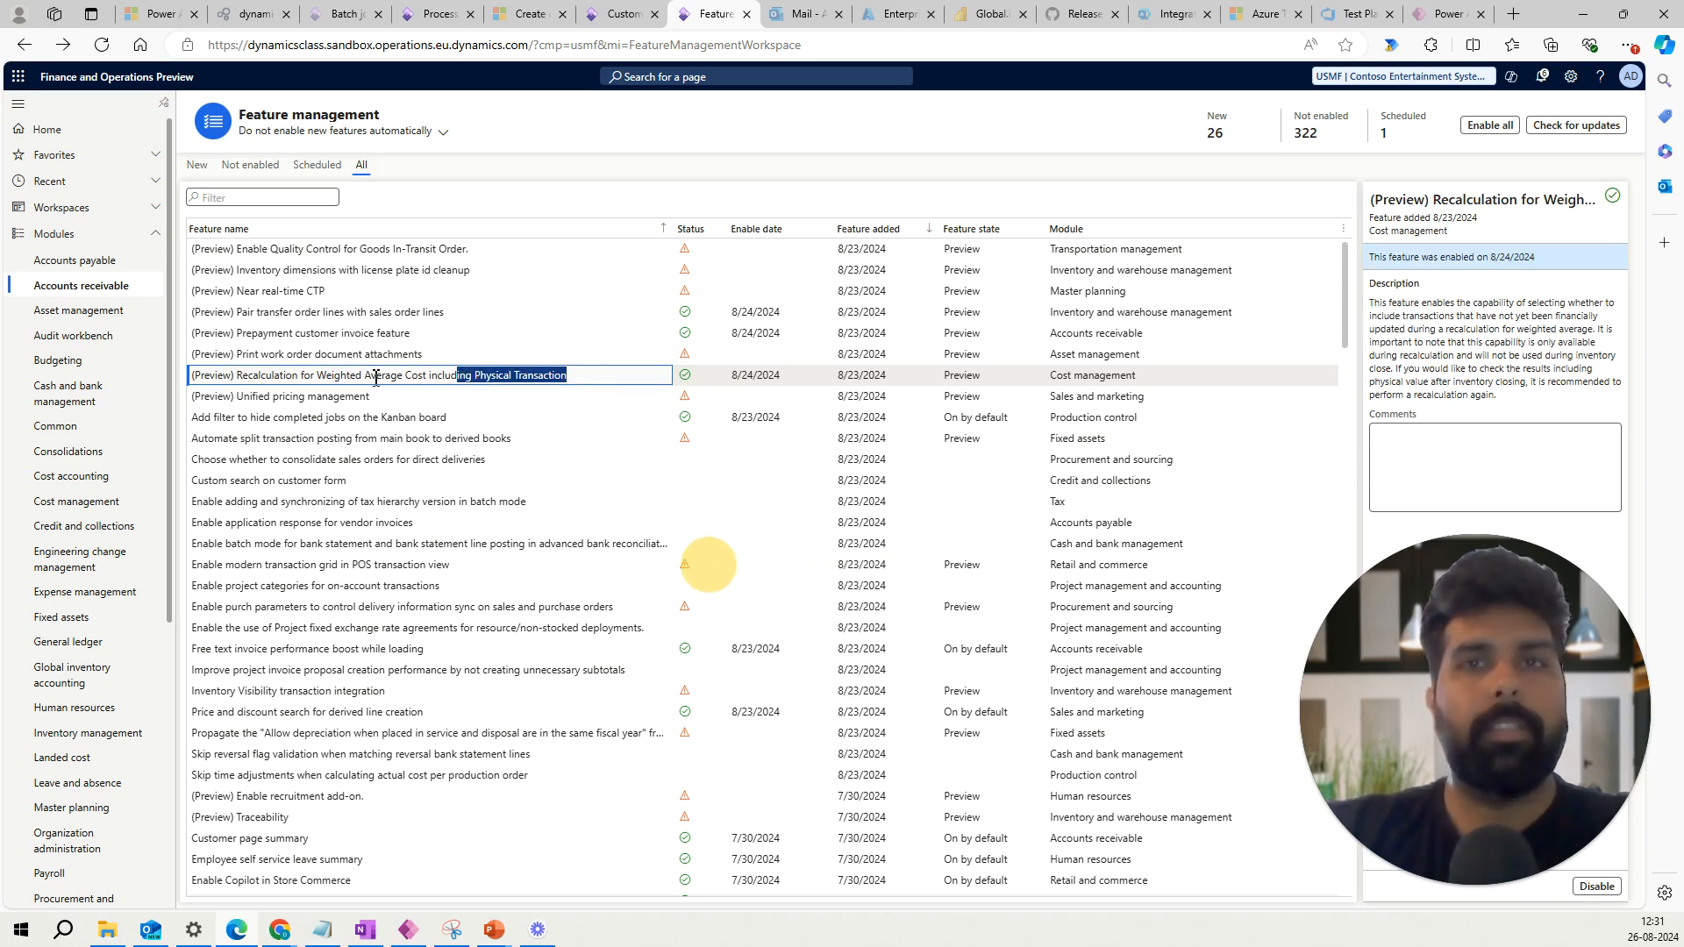
{"action": "left_click_drag", "start_coordinate": [376, 379], "coordinate": [376, 381]}
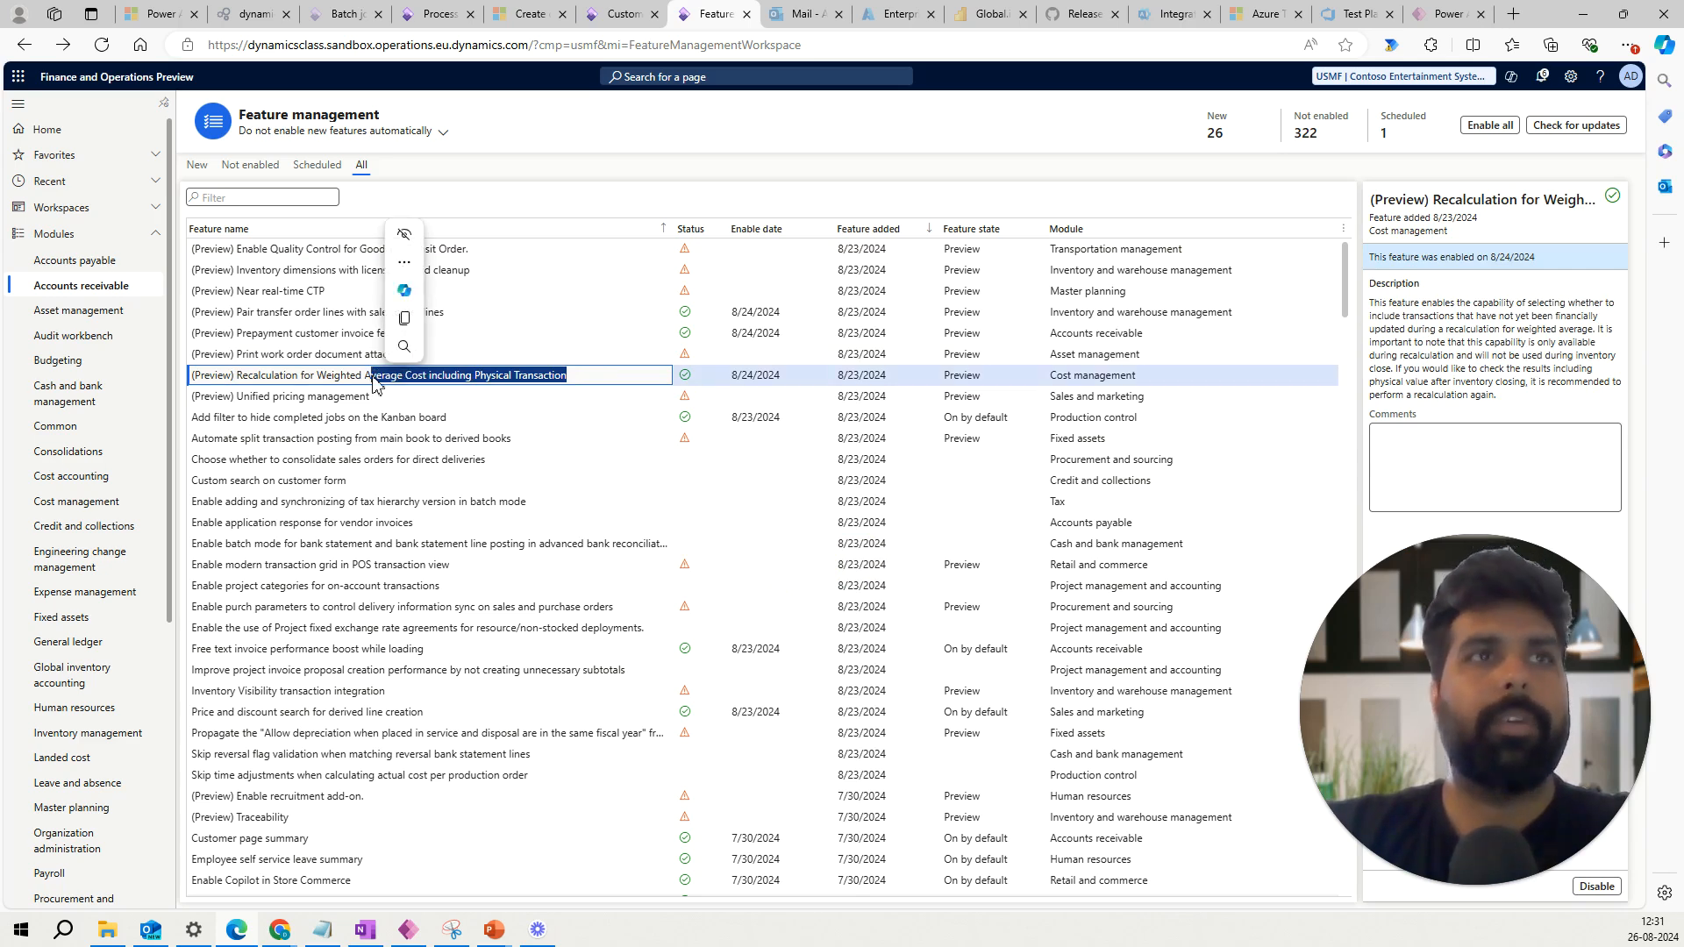
{"action": "left_click", "coordinate": [373, 379]}
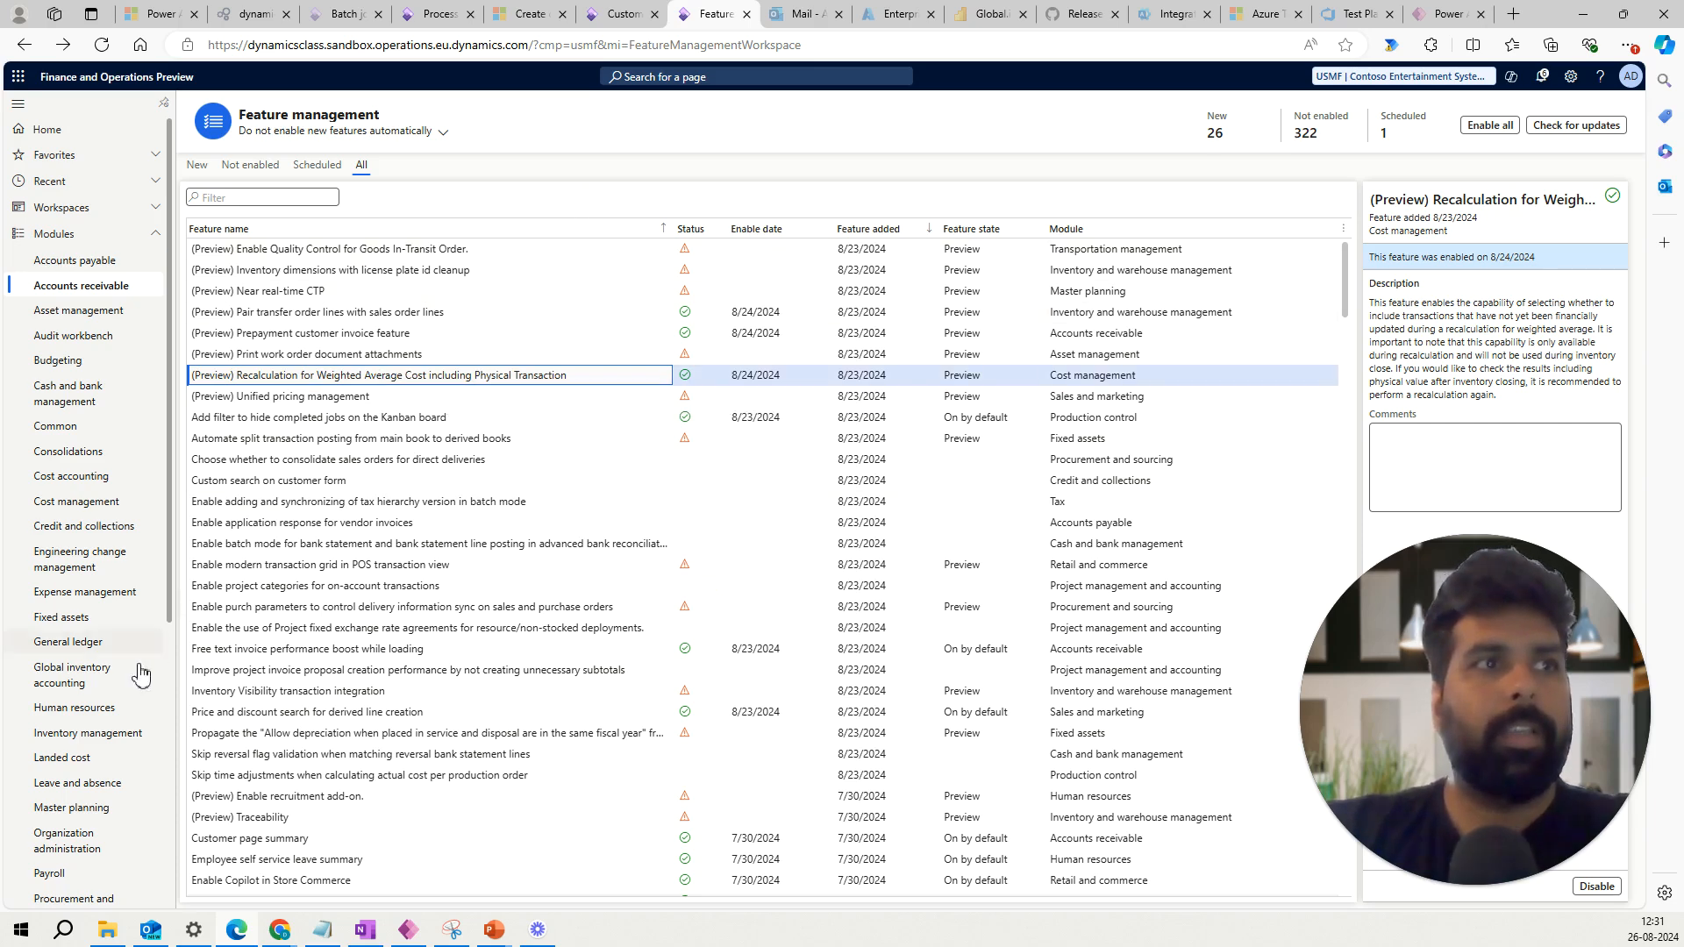
Open the Item model groups page from the inventory setup of Inventory management.
{"action": "left_click", "coordinate": [117, 735]}
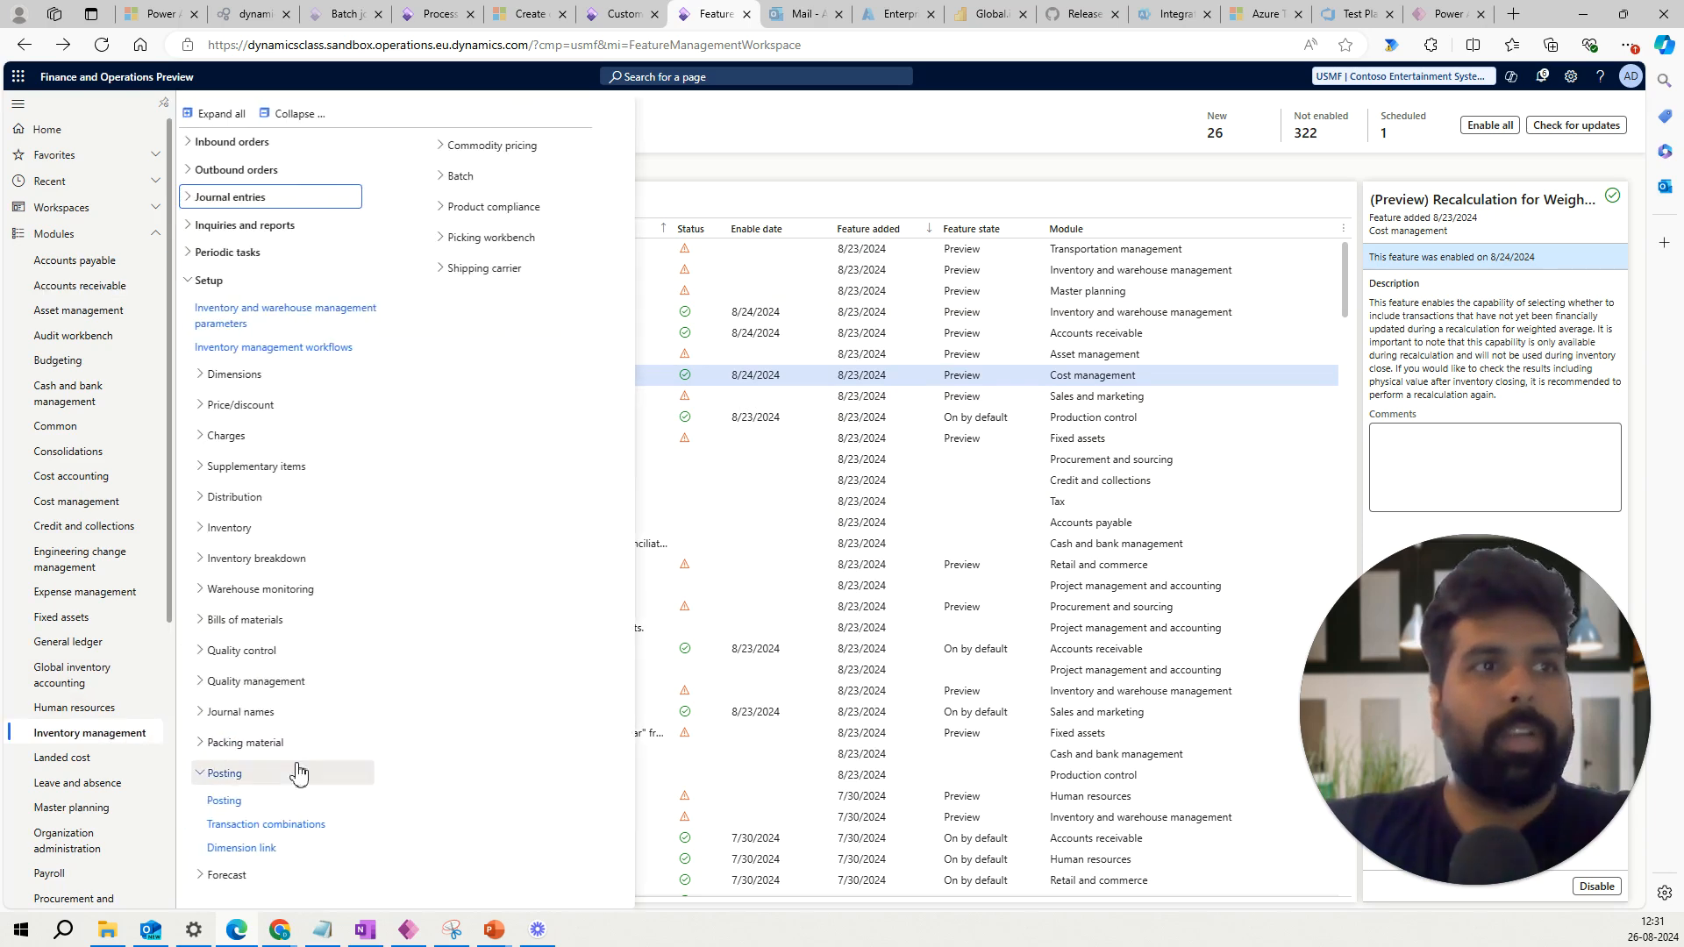
{"action": "left_click", "coordinate": [254, 779]}
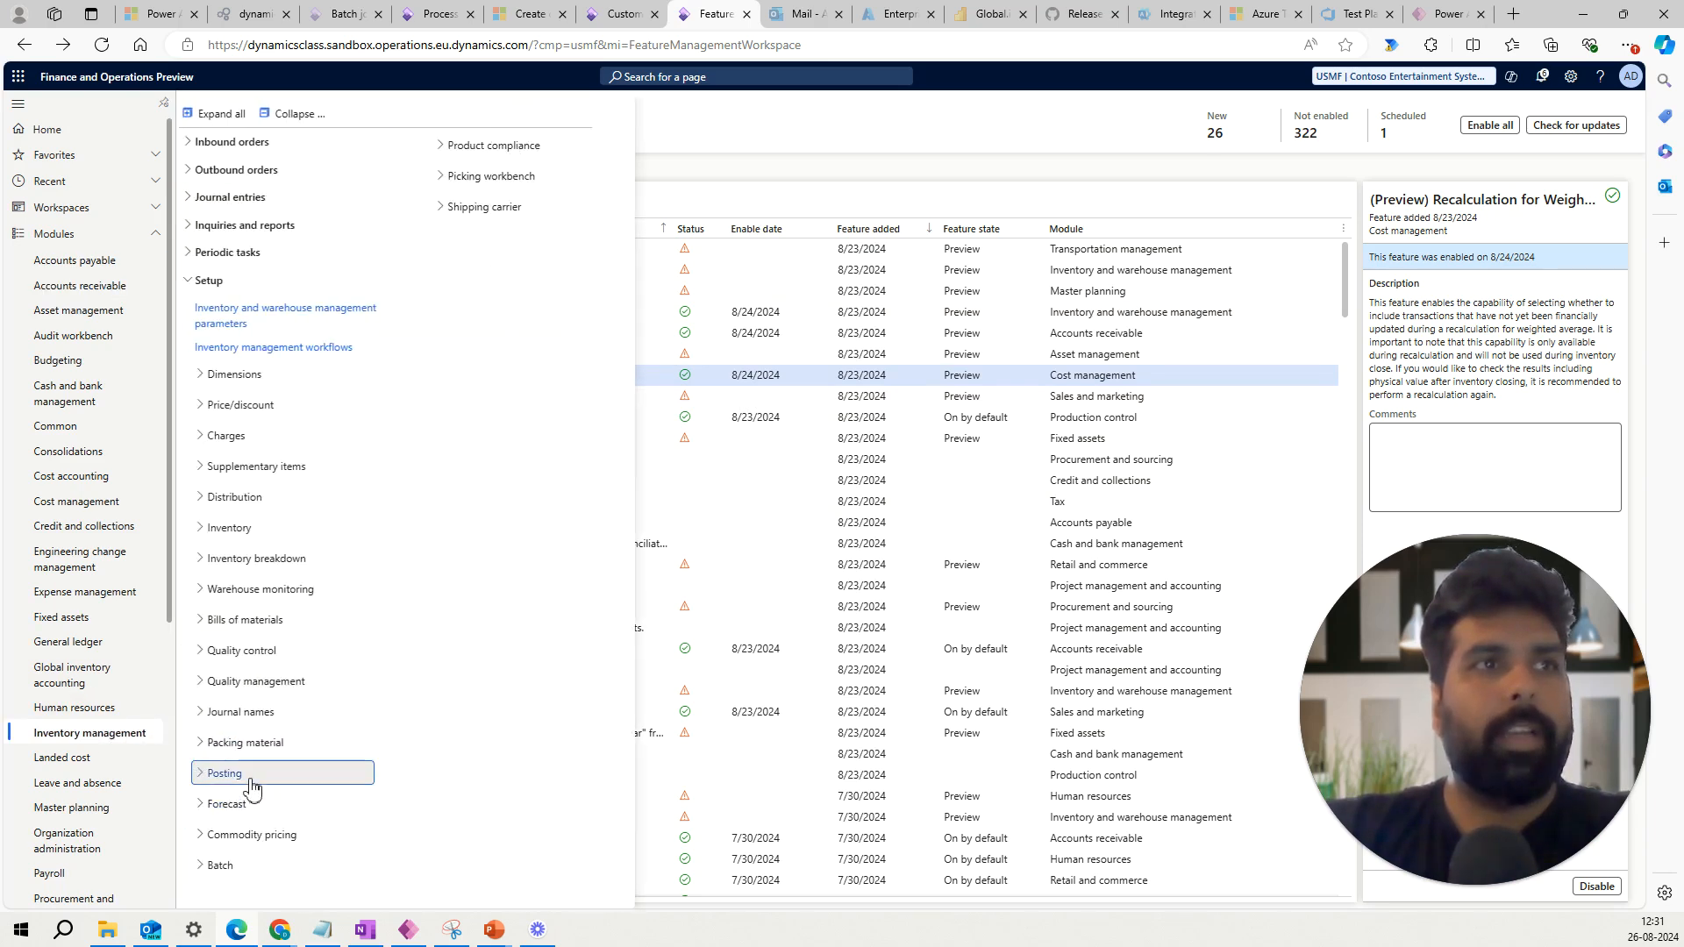
{"action": "left_click", "coordinate": [239, 528]}
{"action": "left_click", "coordinate": [254, 584]}
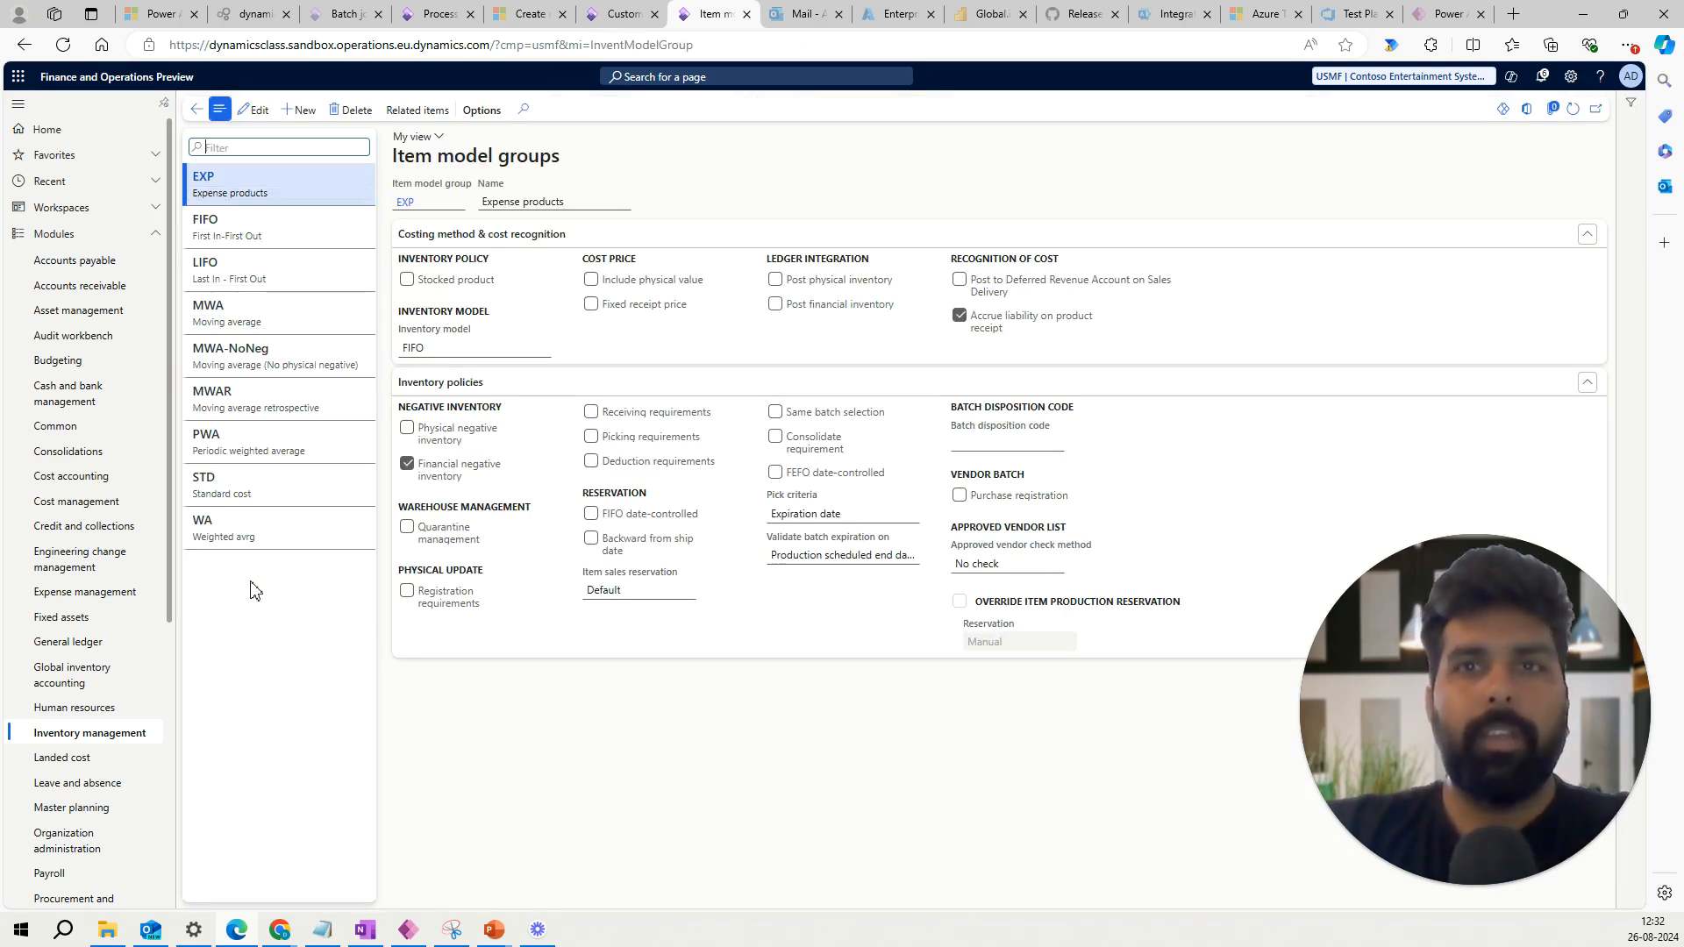
Open the WA weighted average item model group in edit mode and examine its physical value options for cost price and recalculation.
{"action": "left_click", "coordinate": [264, 547]}
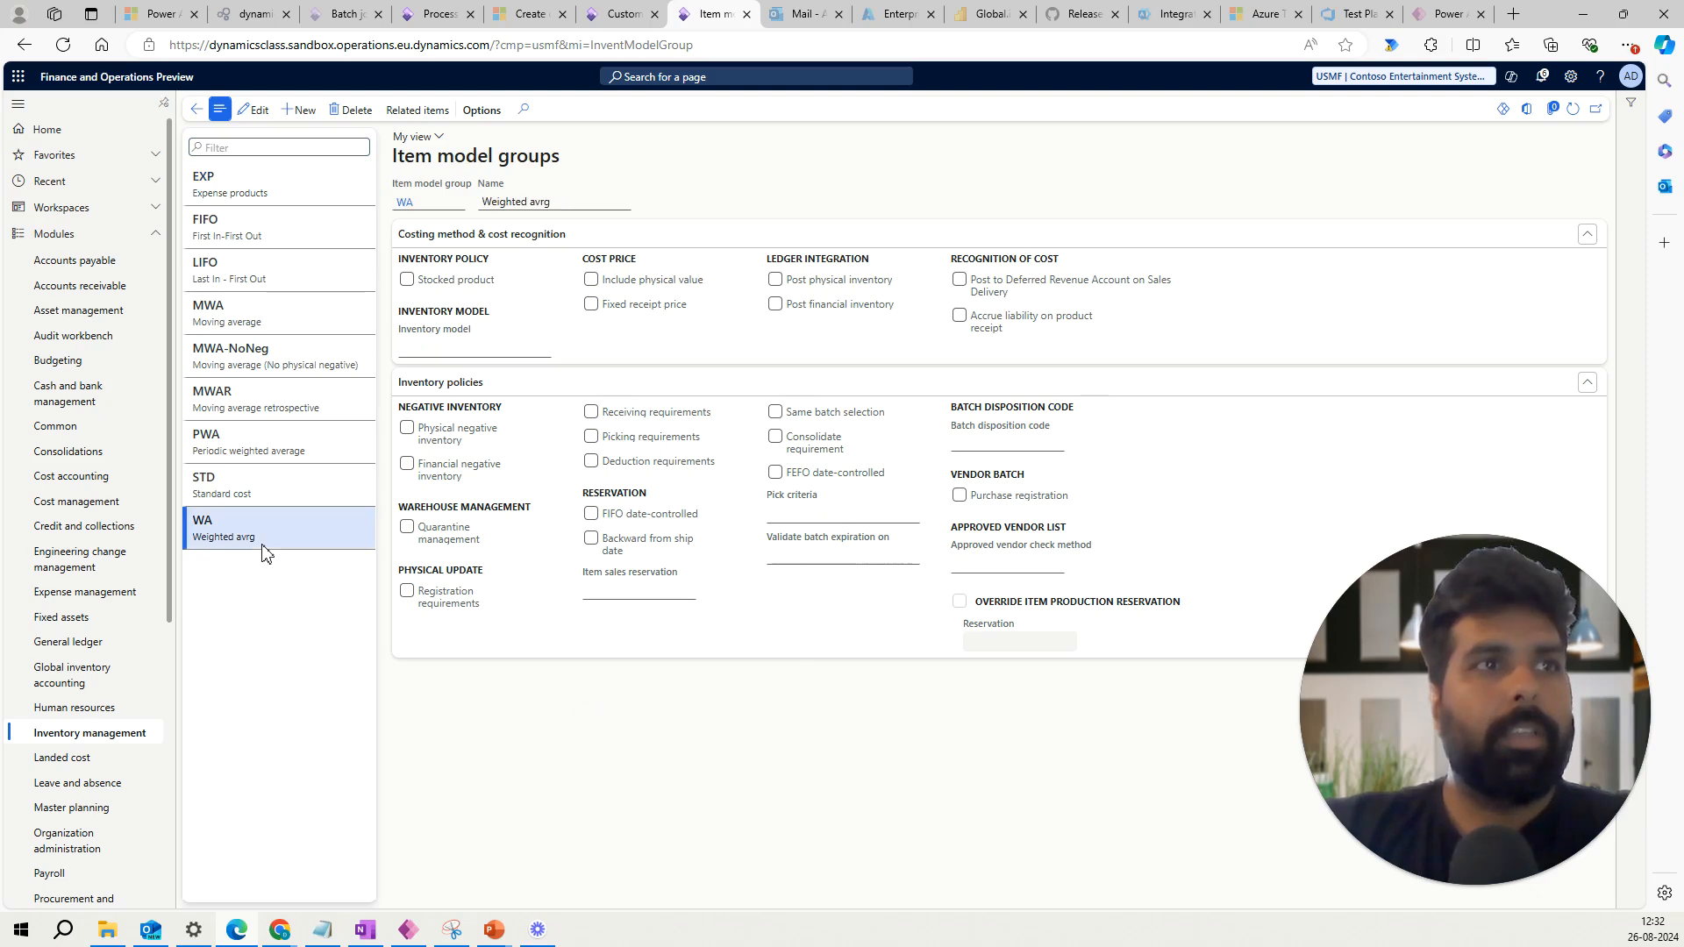
{"action": "left_click", "coordinate": [257, 112]}
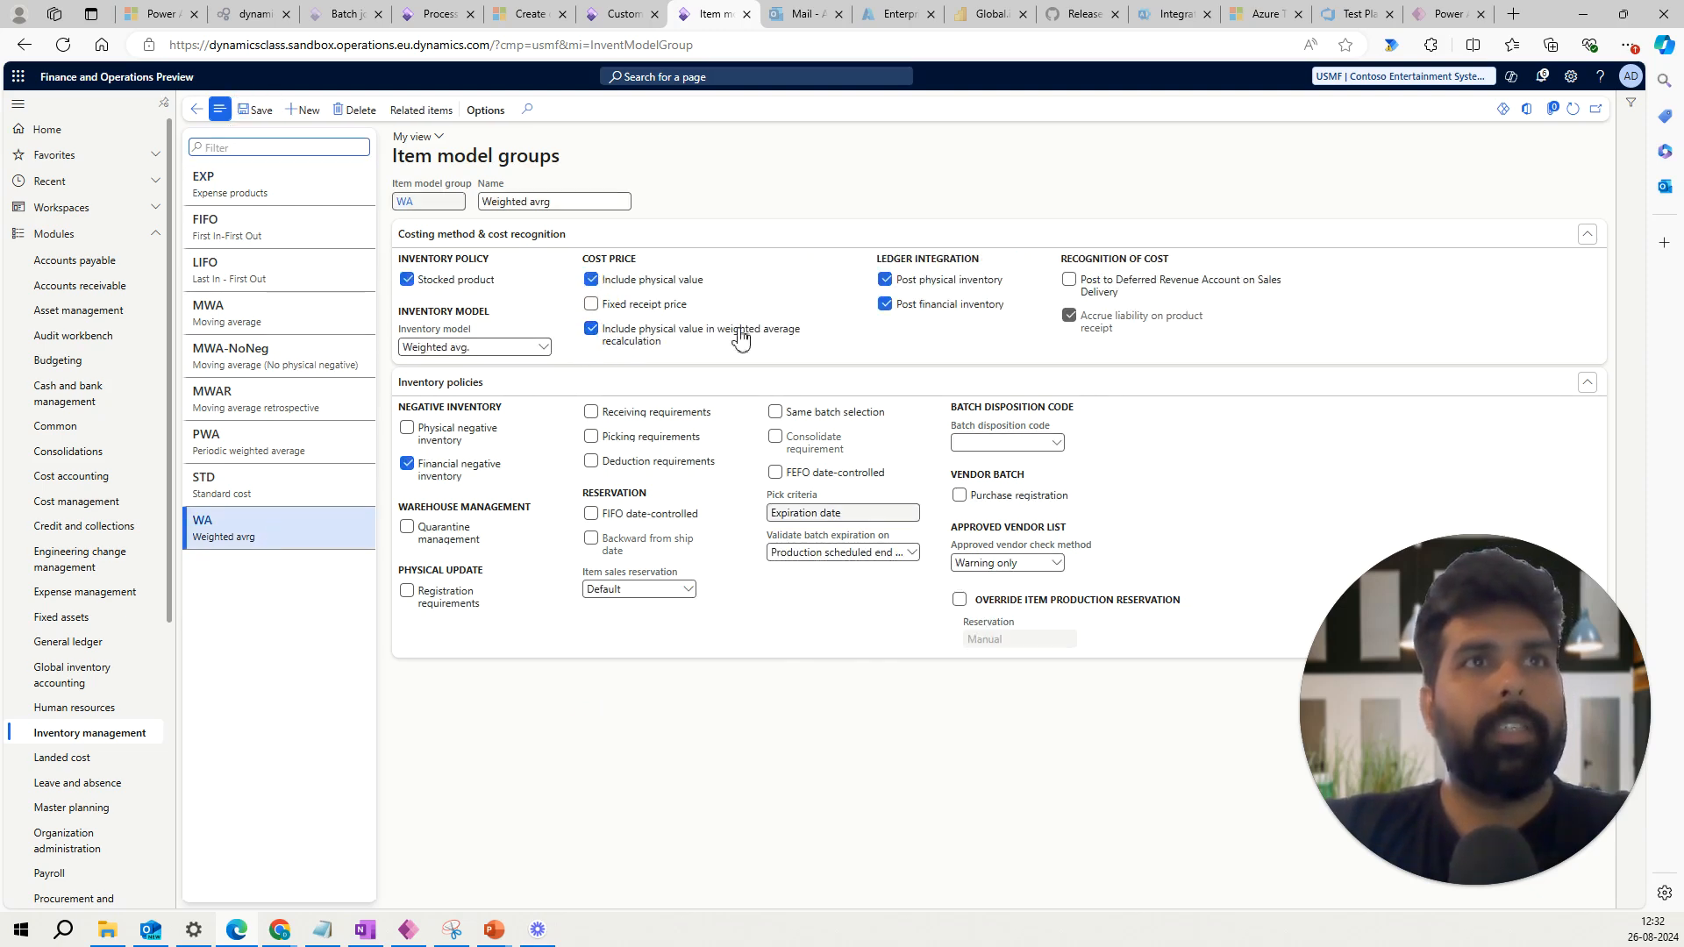
{"action": "mouse_move", "coordinate": [650, 290]}
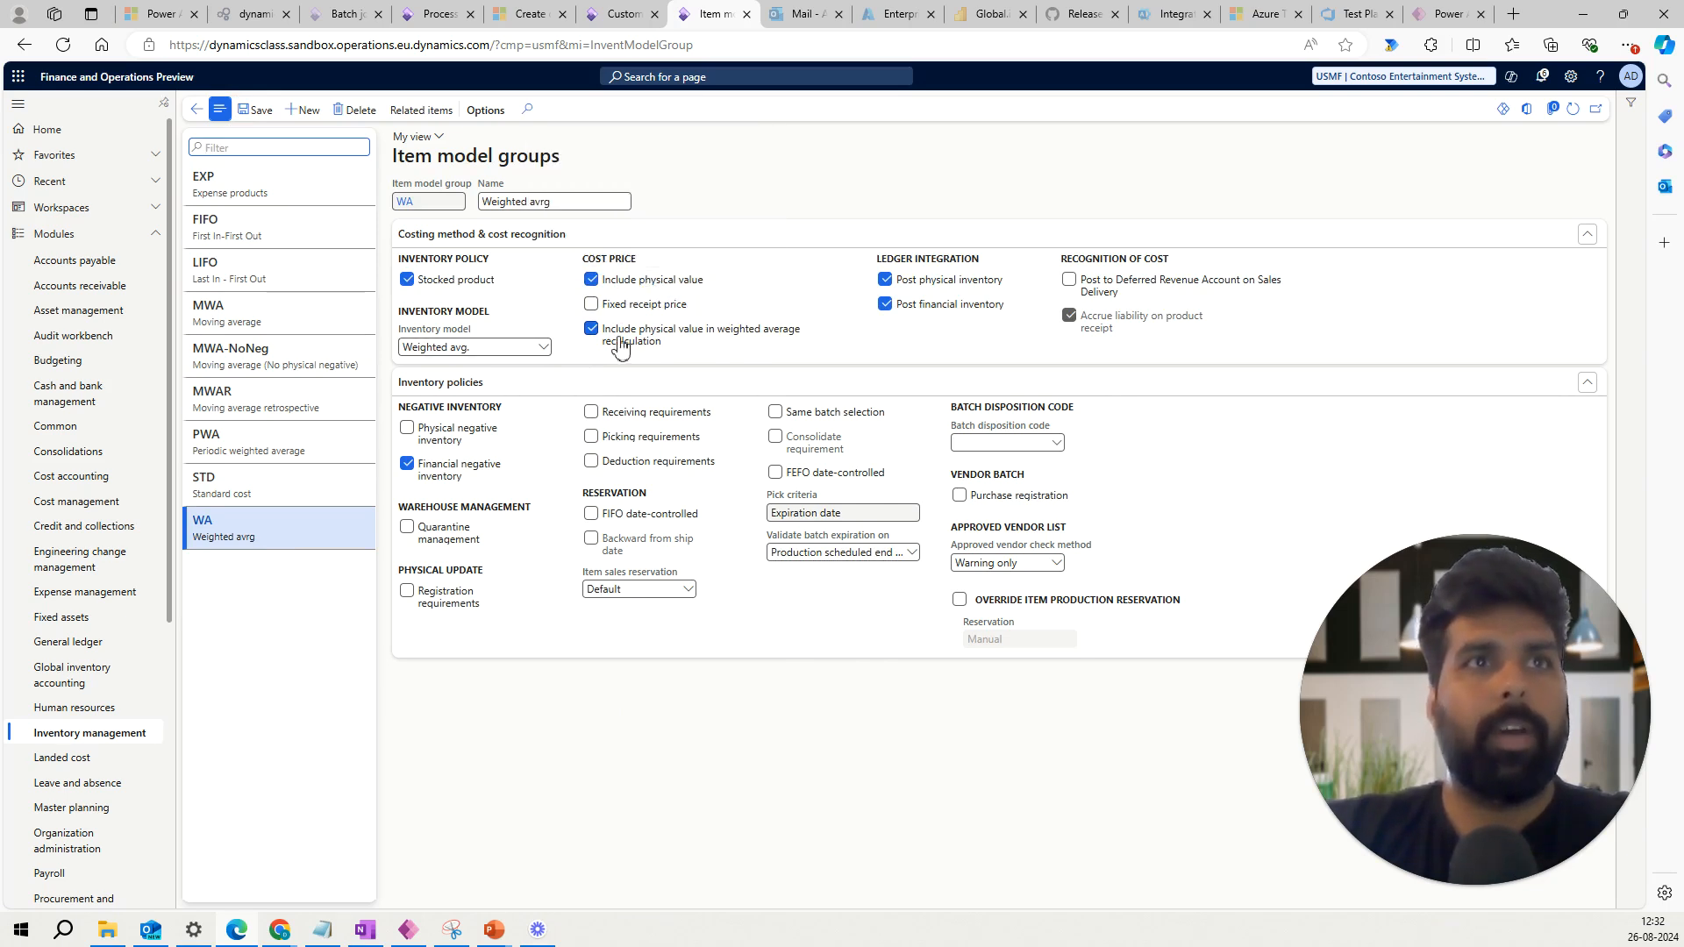
{"action": "mouse_move", "coordinate": [658, 346]}
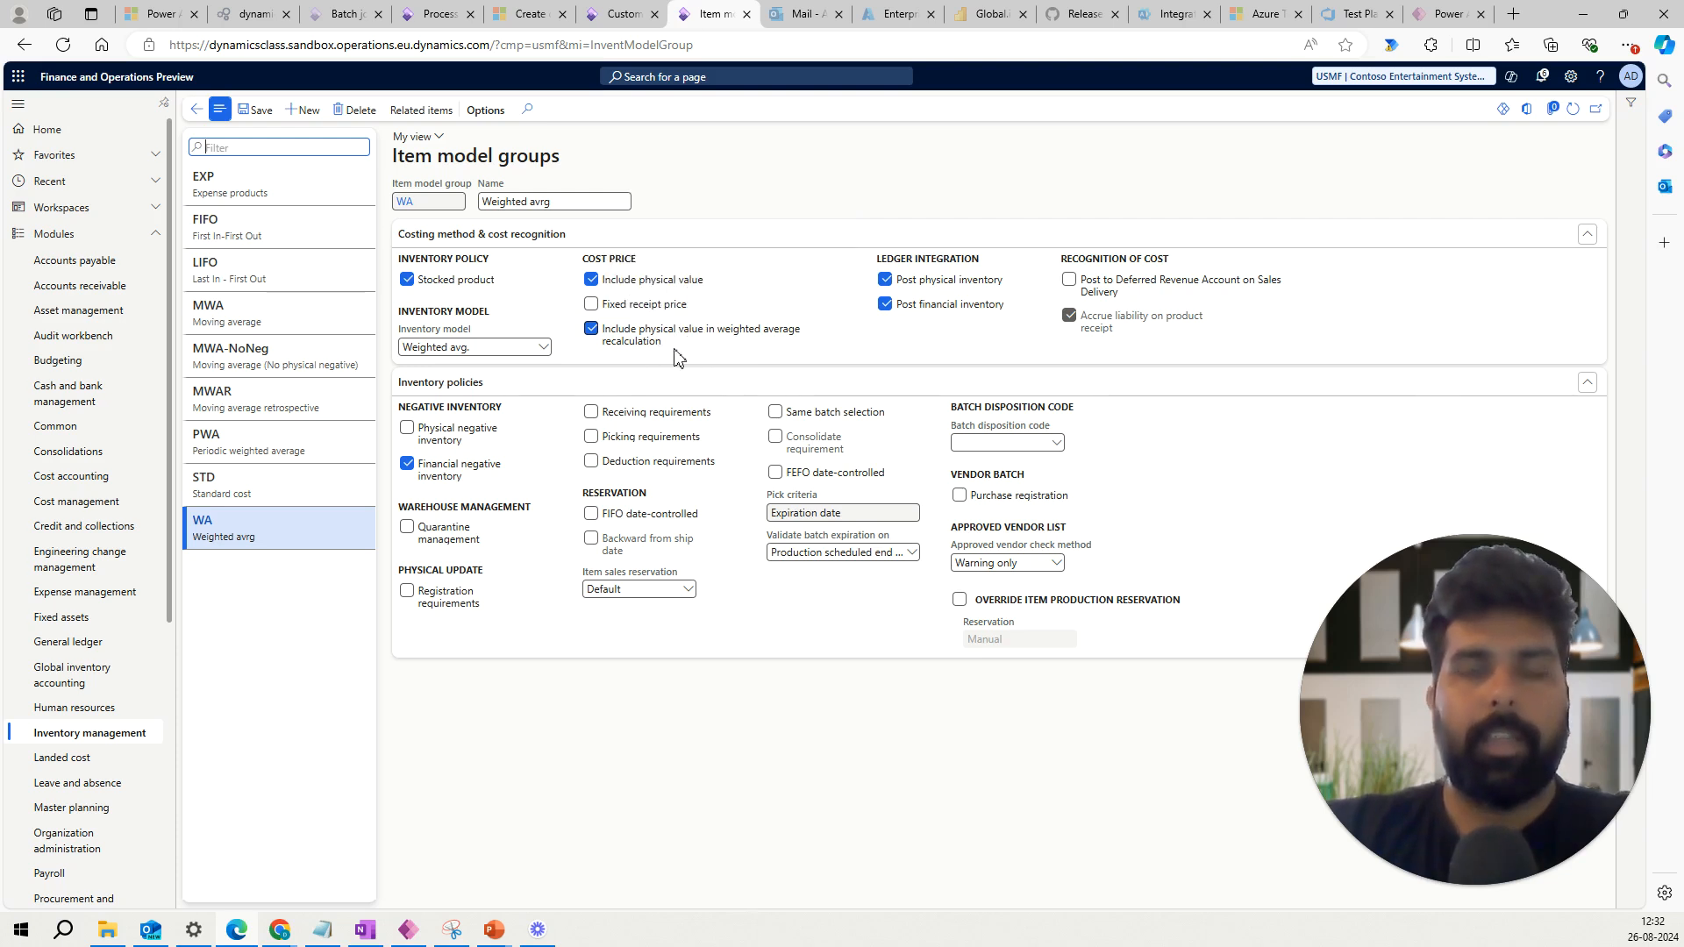
Open Closing and adjustment from the Inventory management periodic tasks and list all records instead of only the active ones.
{"action": "left_click", "coordinate": [129, 742]}
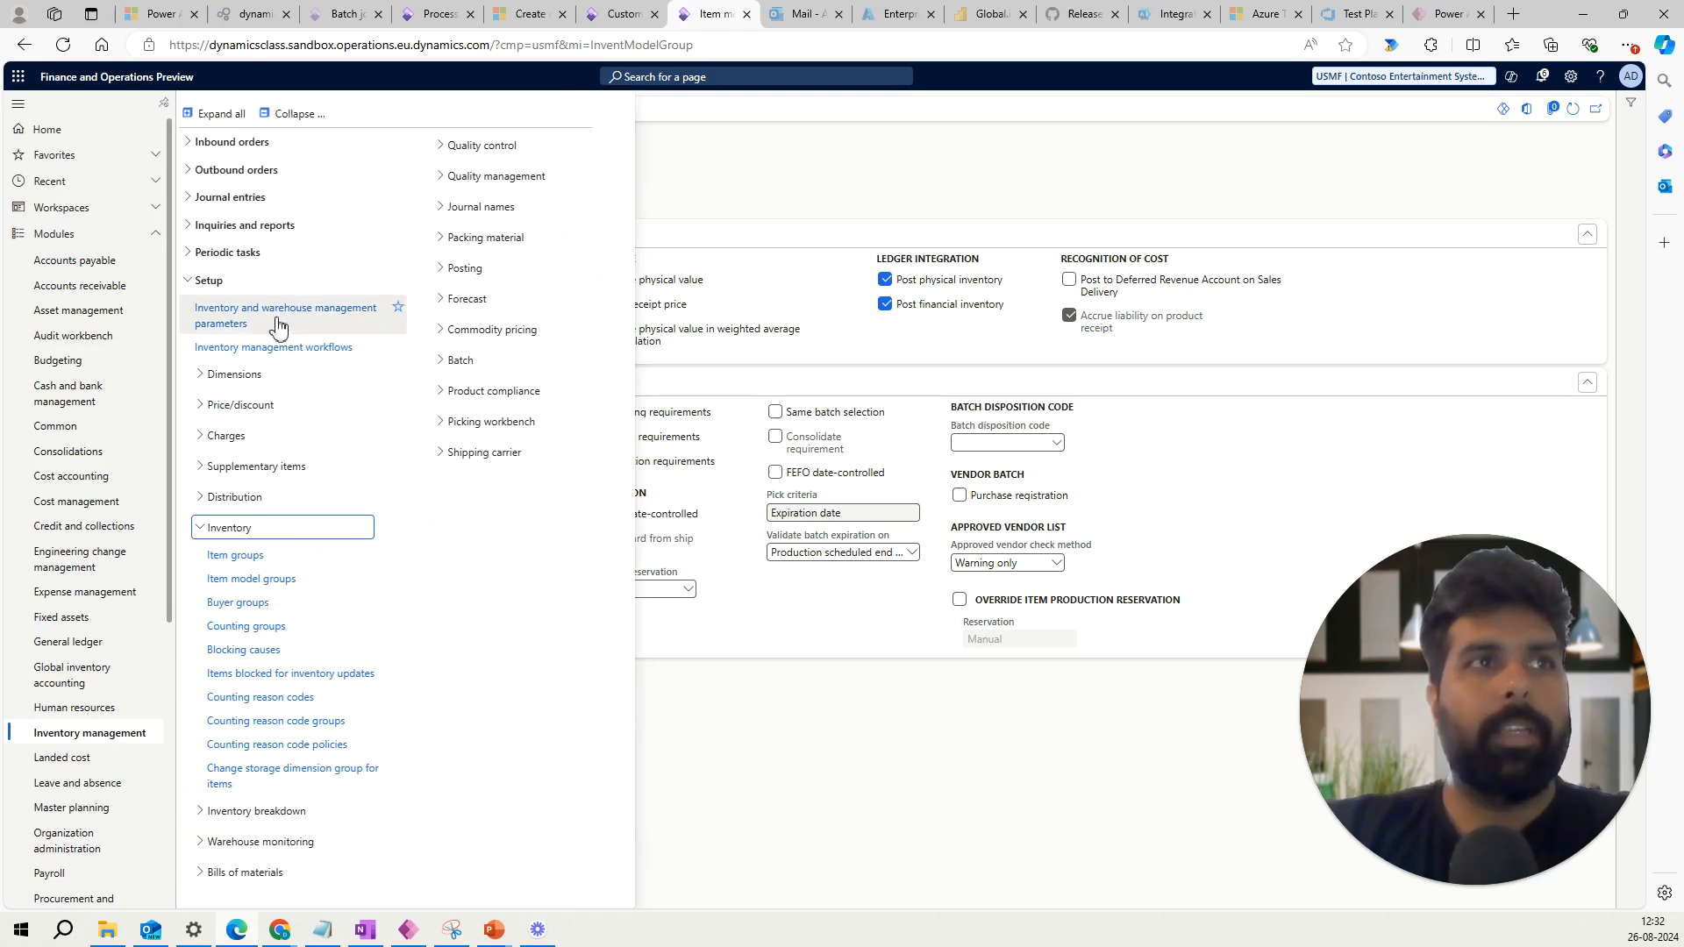
{"action": "left_click", "coordinate": [243, 285]}
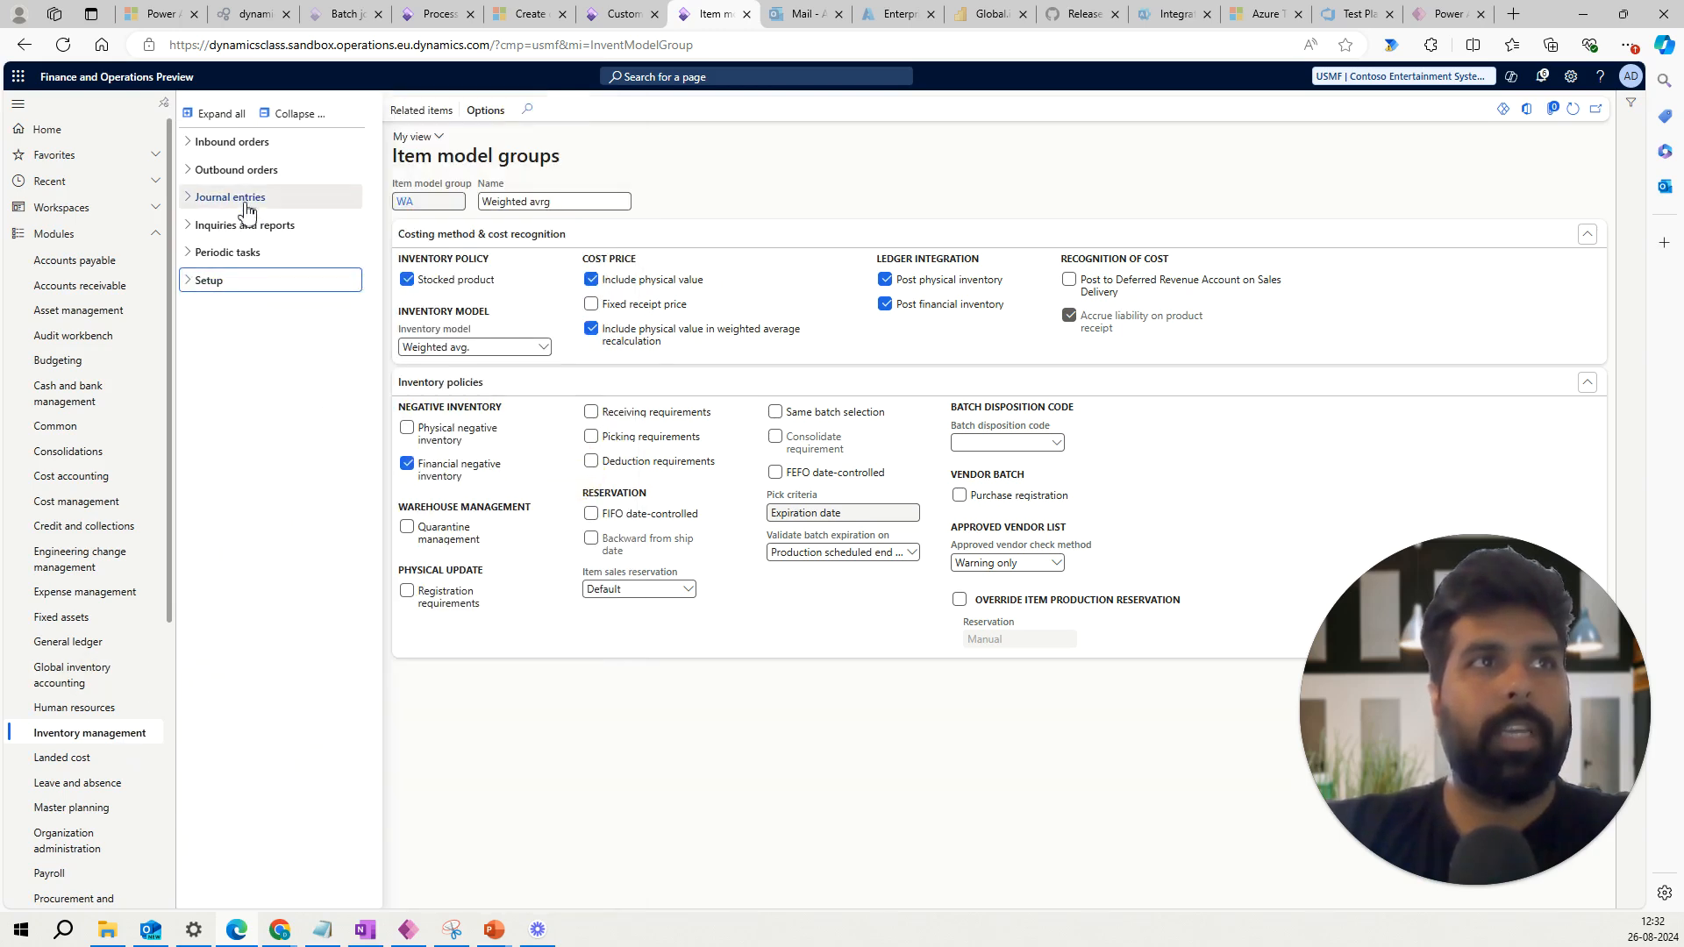
{"action": "left_click", "coordinate": [248, 255]}
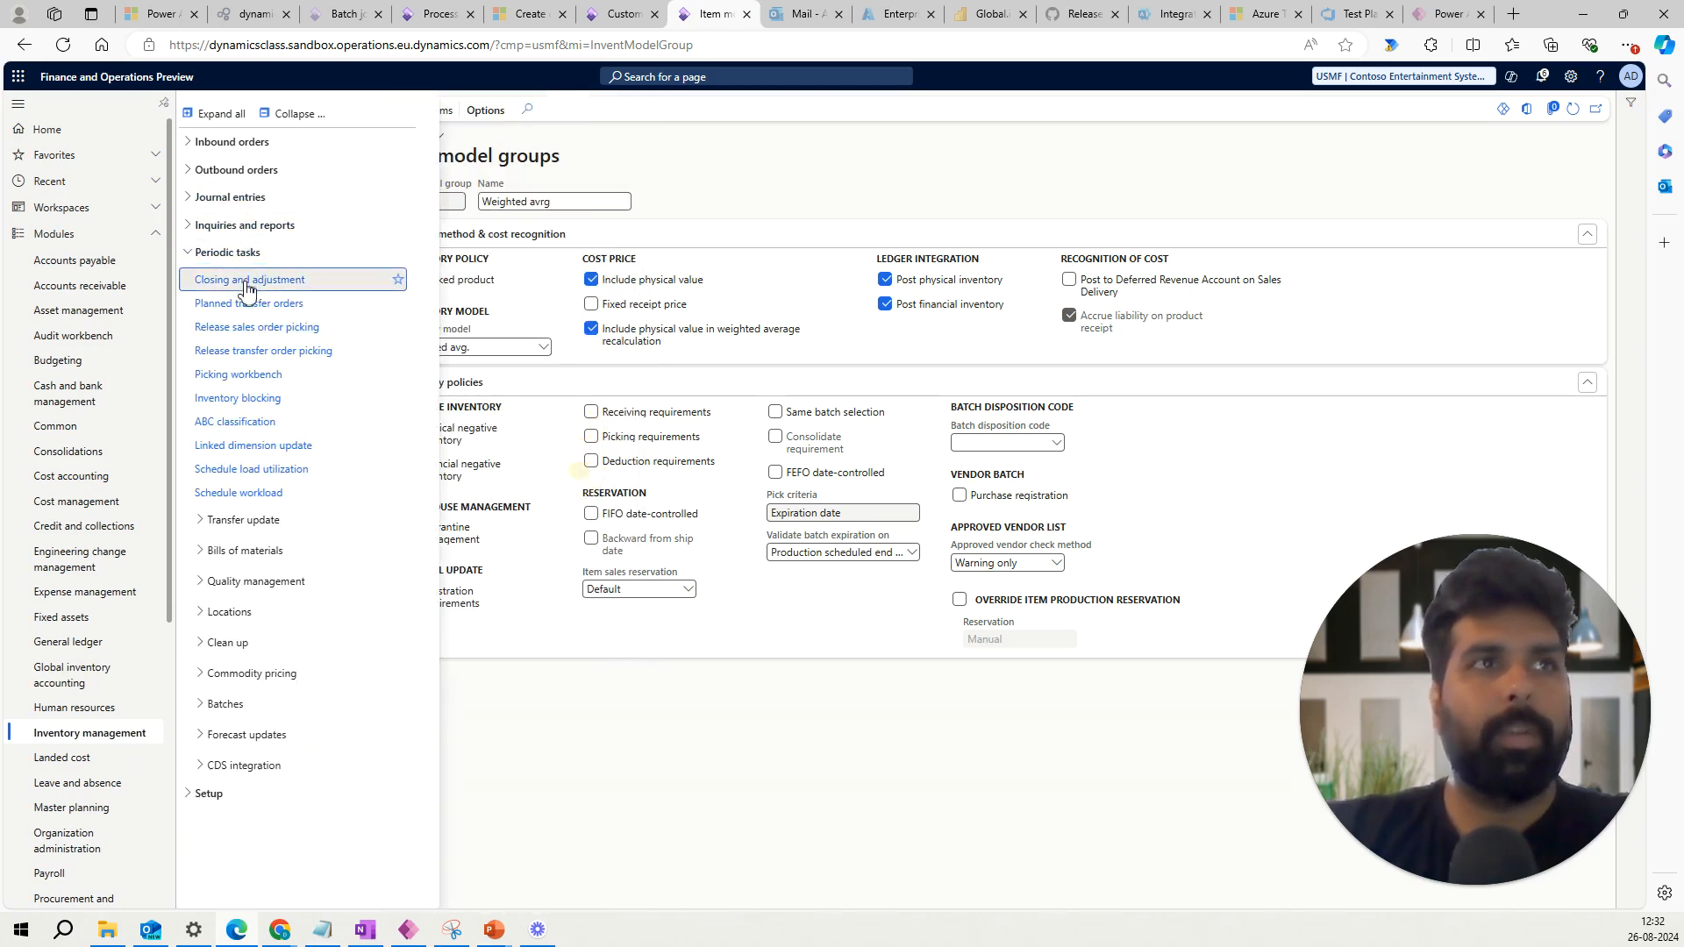
{"action": "left_click", "coordinate": [580, 469]}
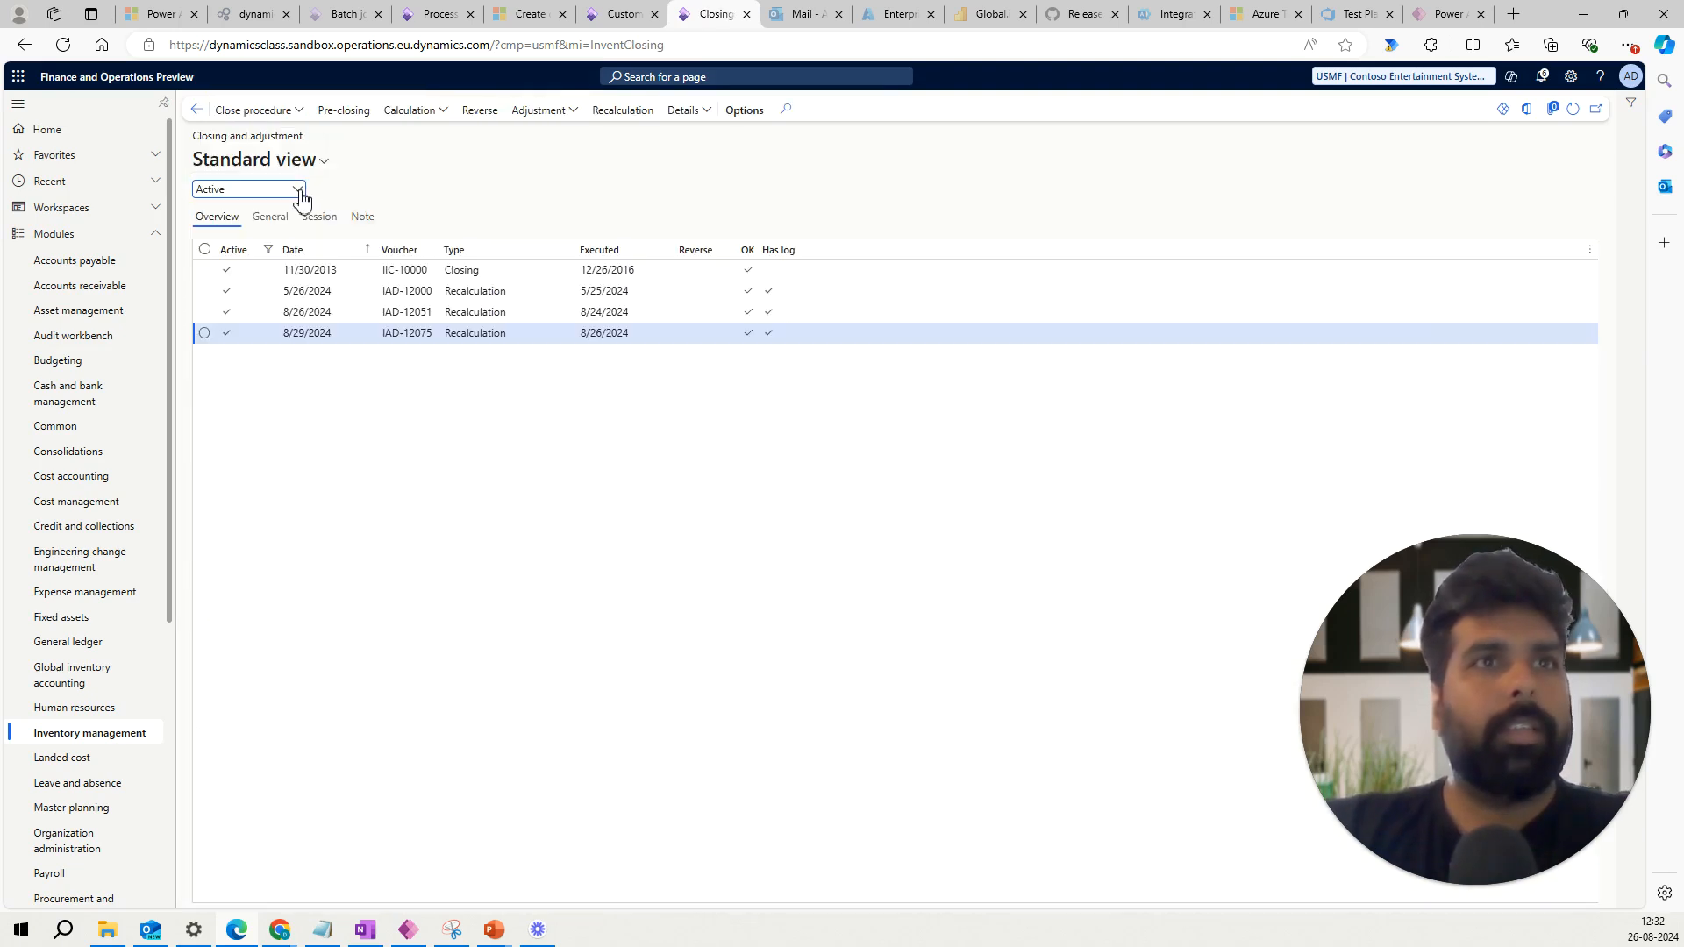
{"action": "left_click", "coordinate": [298, 191]}
{"action": "left_click", "coordinate": [282, 230]}
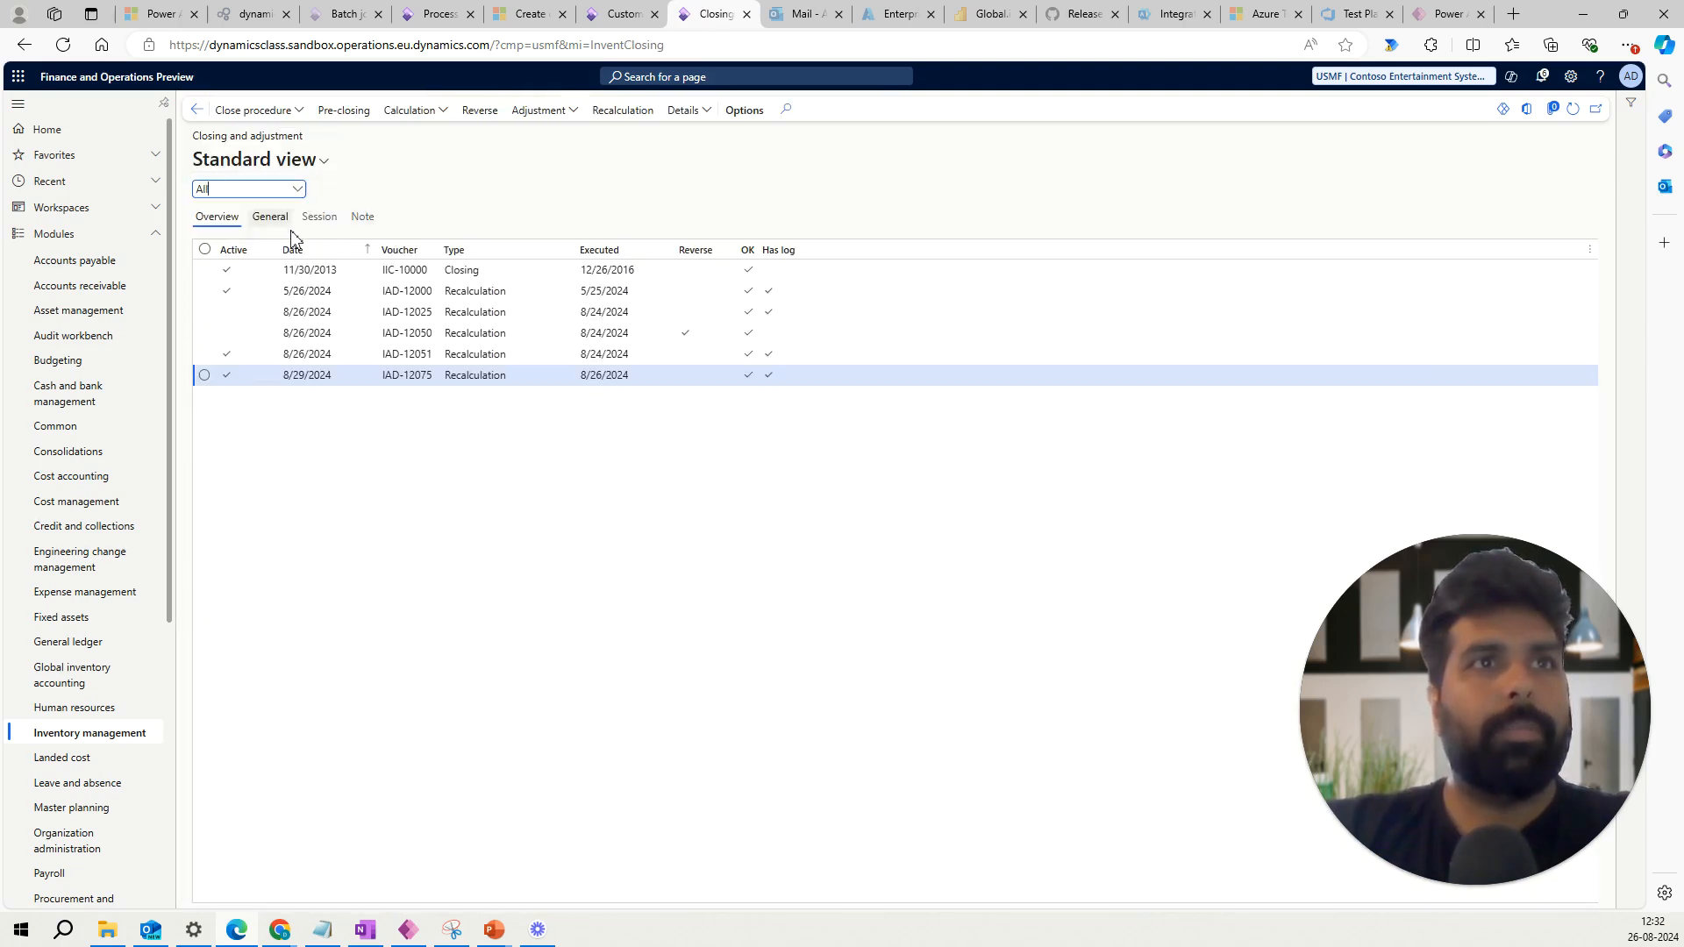
Examine the recalculation records with vouchers IAD-12025, IAD-12050 and IAD-12075.
{"action": "left_click", "coordinate": [602, 316]}
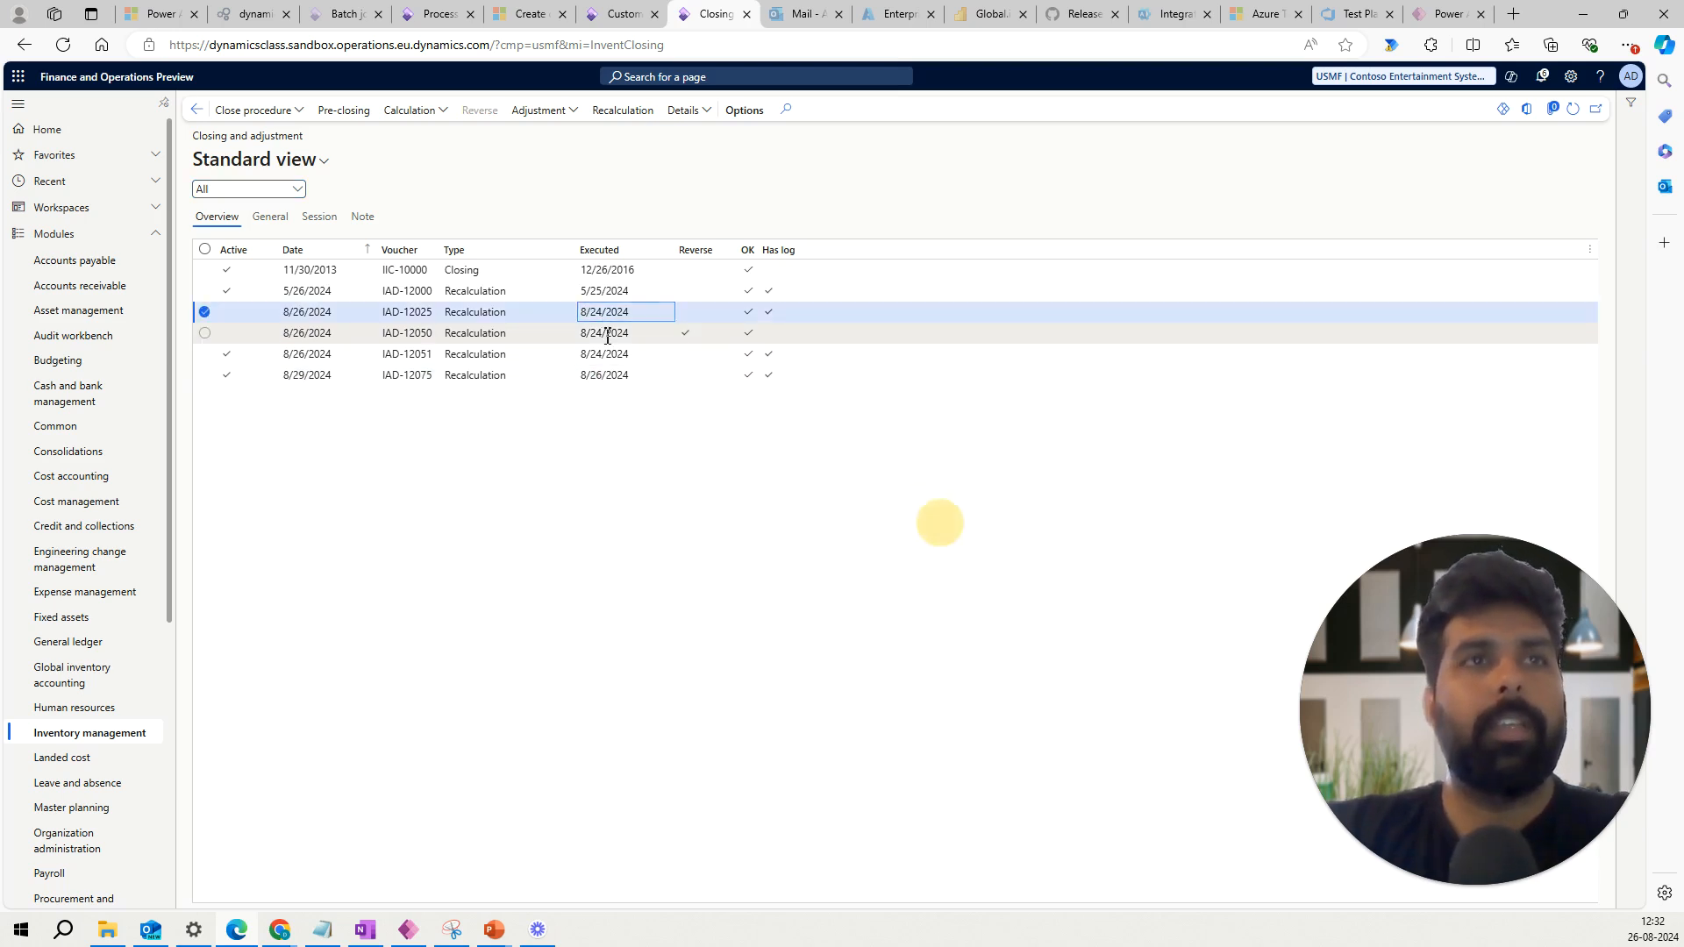
{"action": "left_click", "coordinate": [609, 334]}
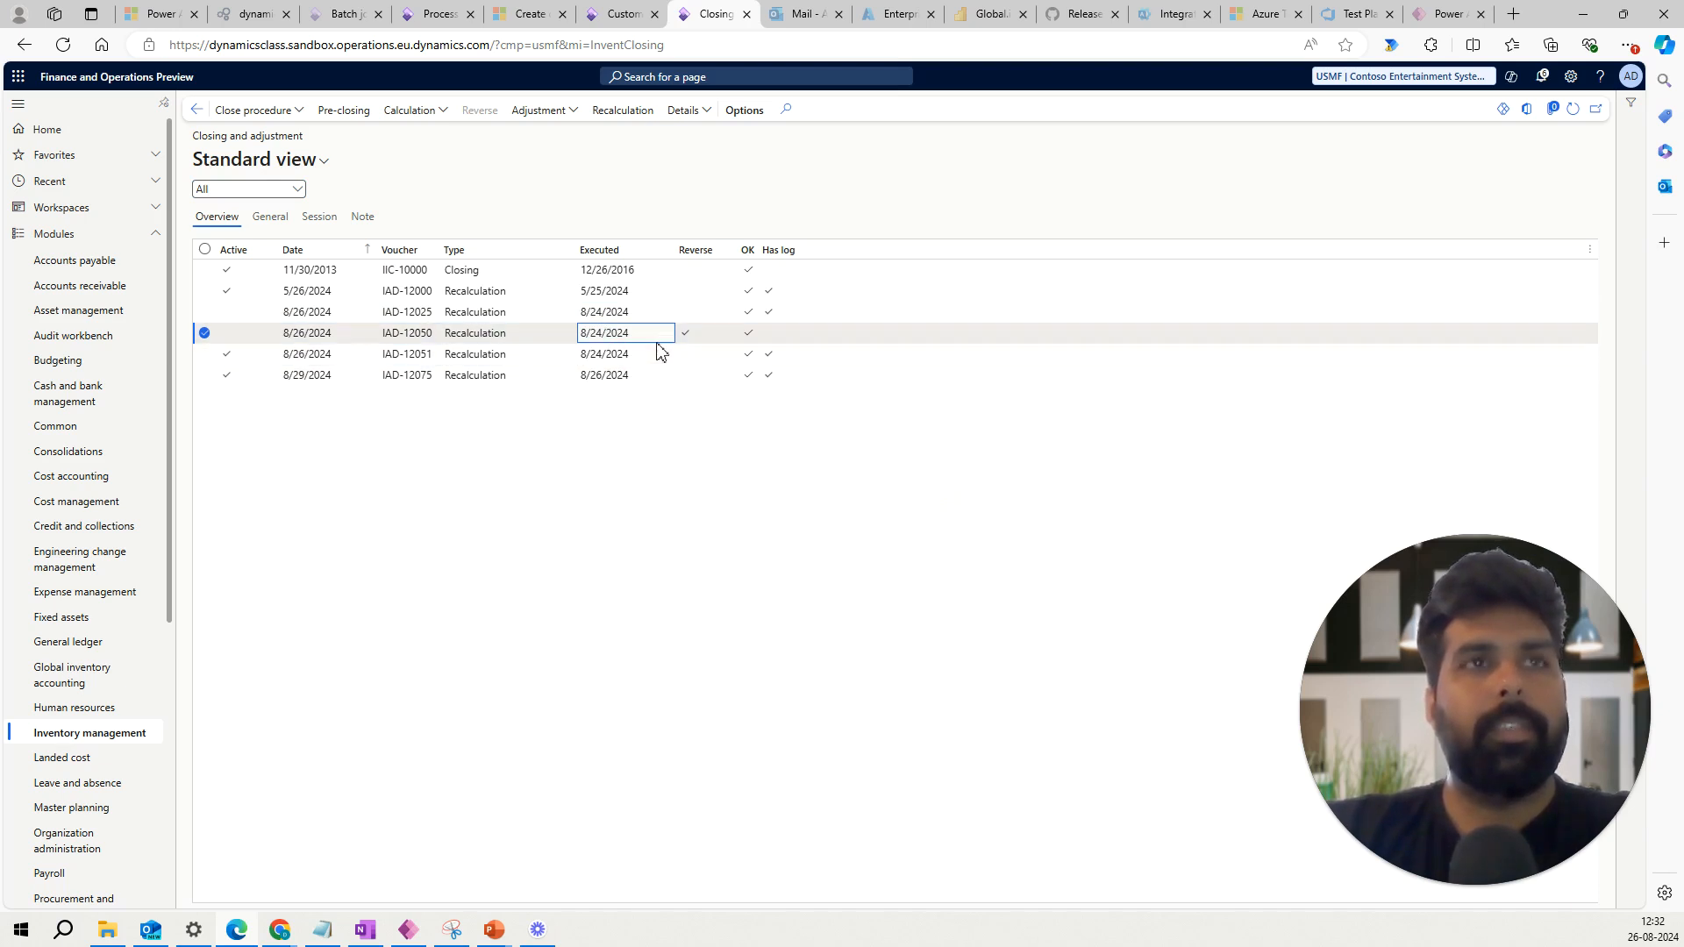
{"action": "left_click", "coordinate": [621, 377]}
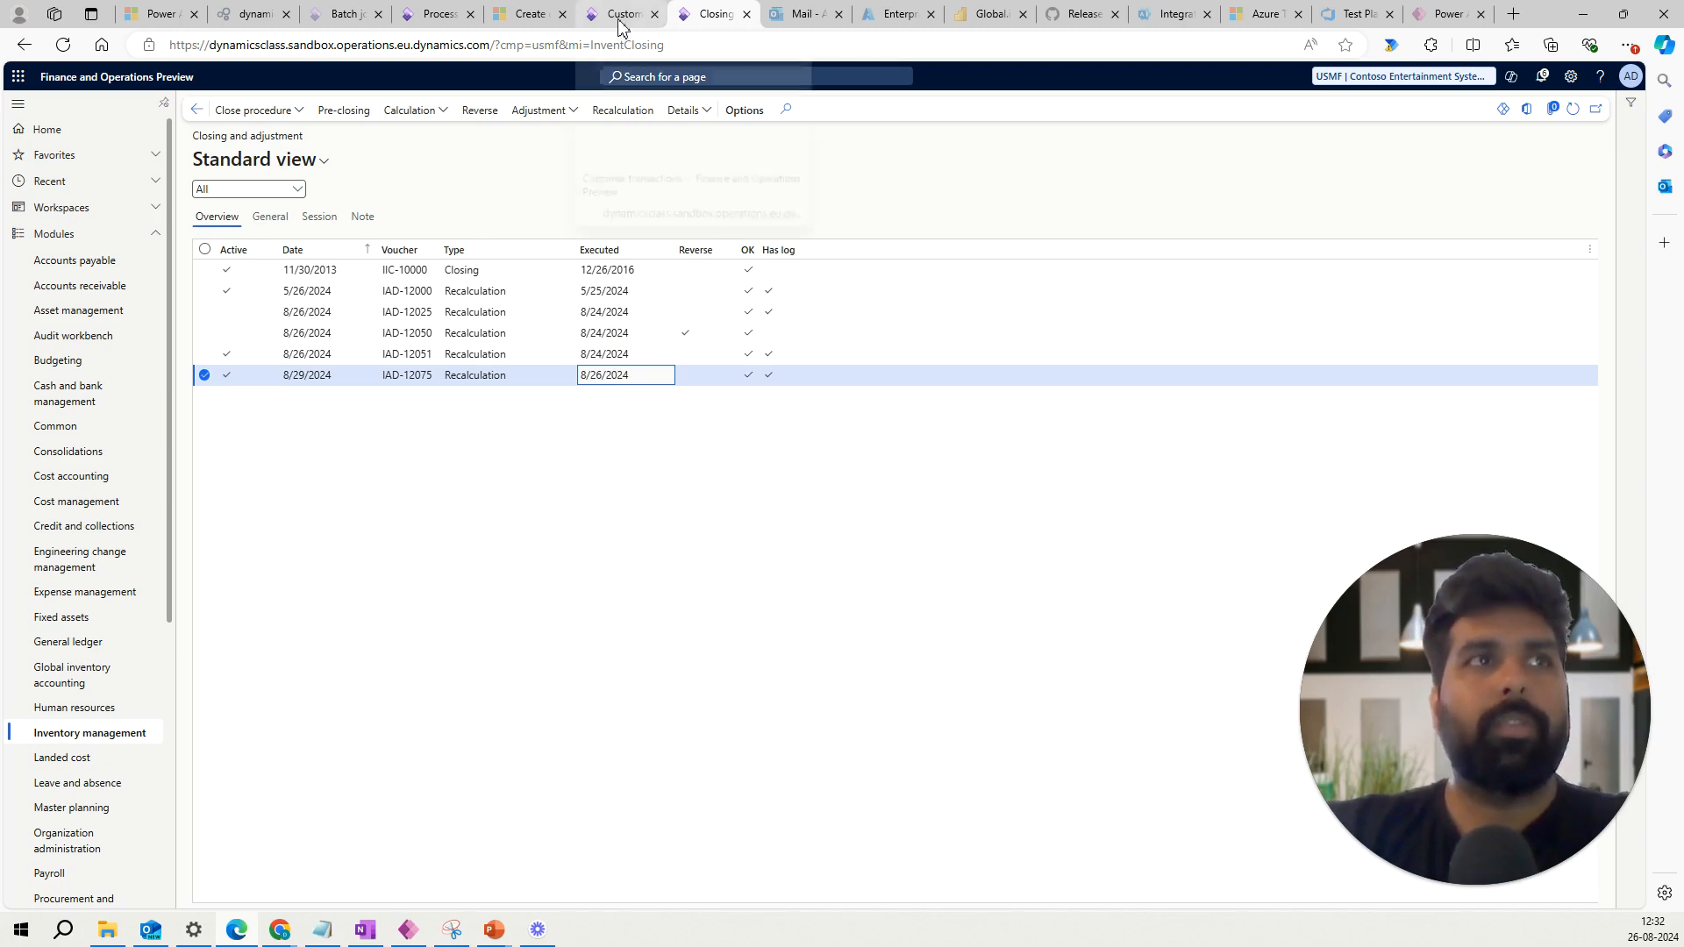
Open the Transactions inquiry from the Inventory management inquiries and reports.
{"action": "left_click", "coordinate": [127, 744]}
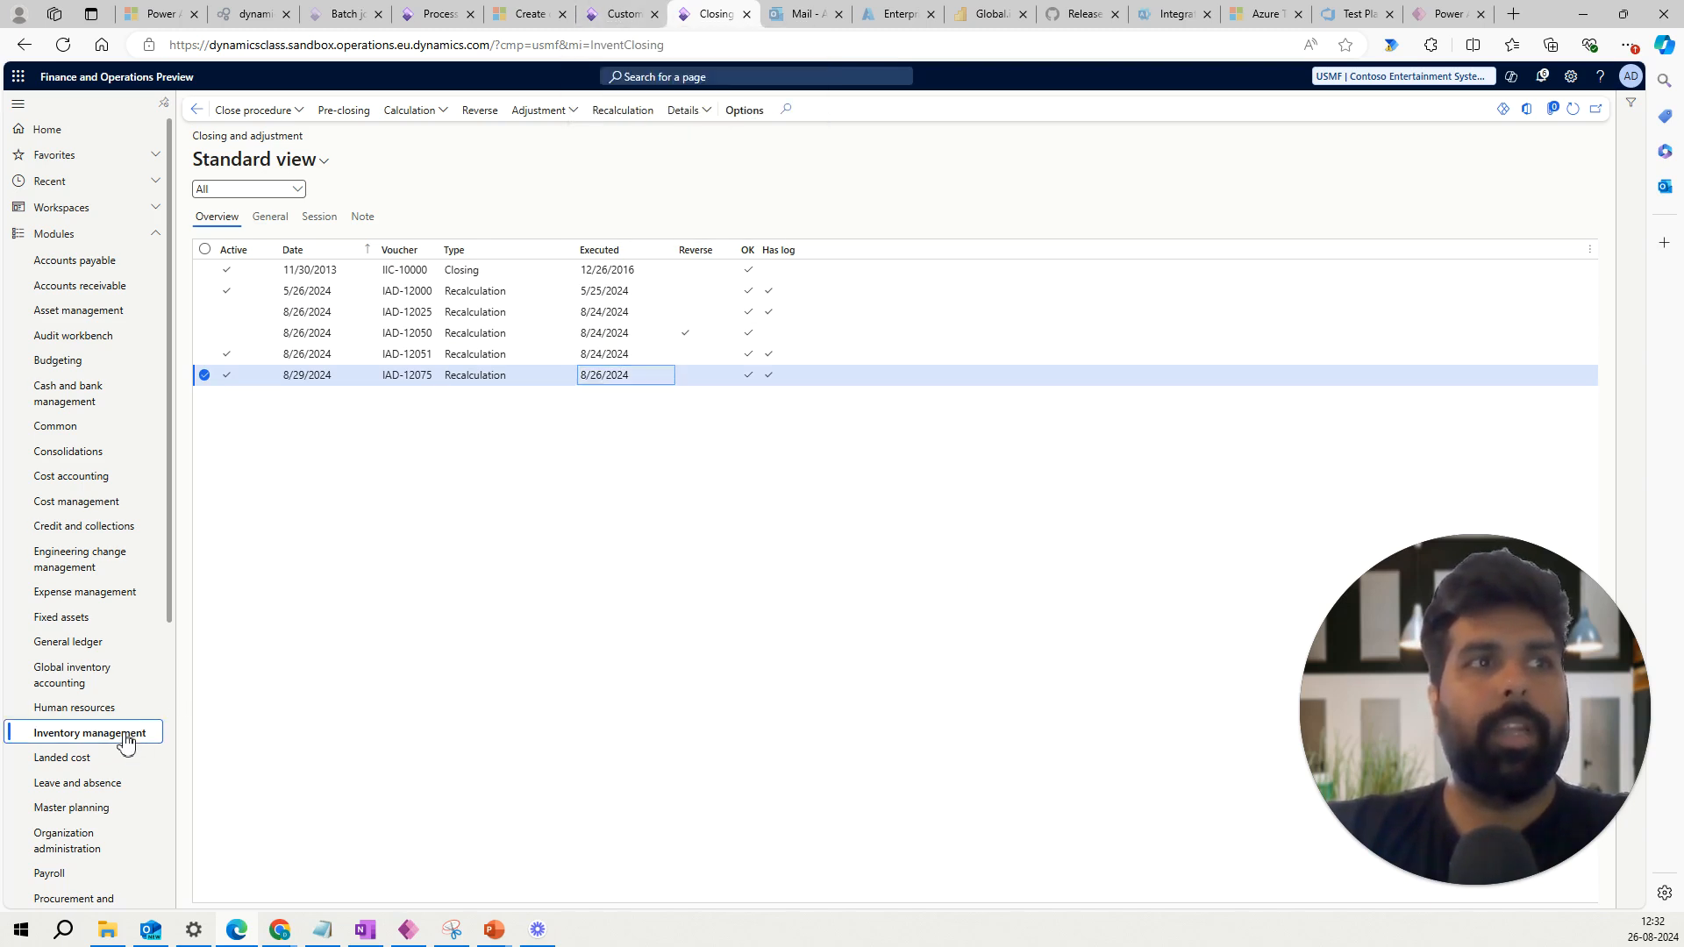
{"action": "left_click", "coordinate": [238, 251]}
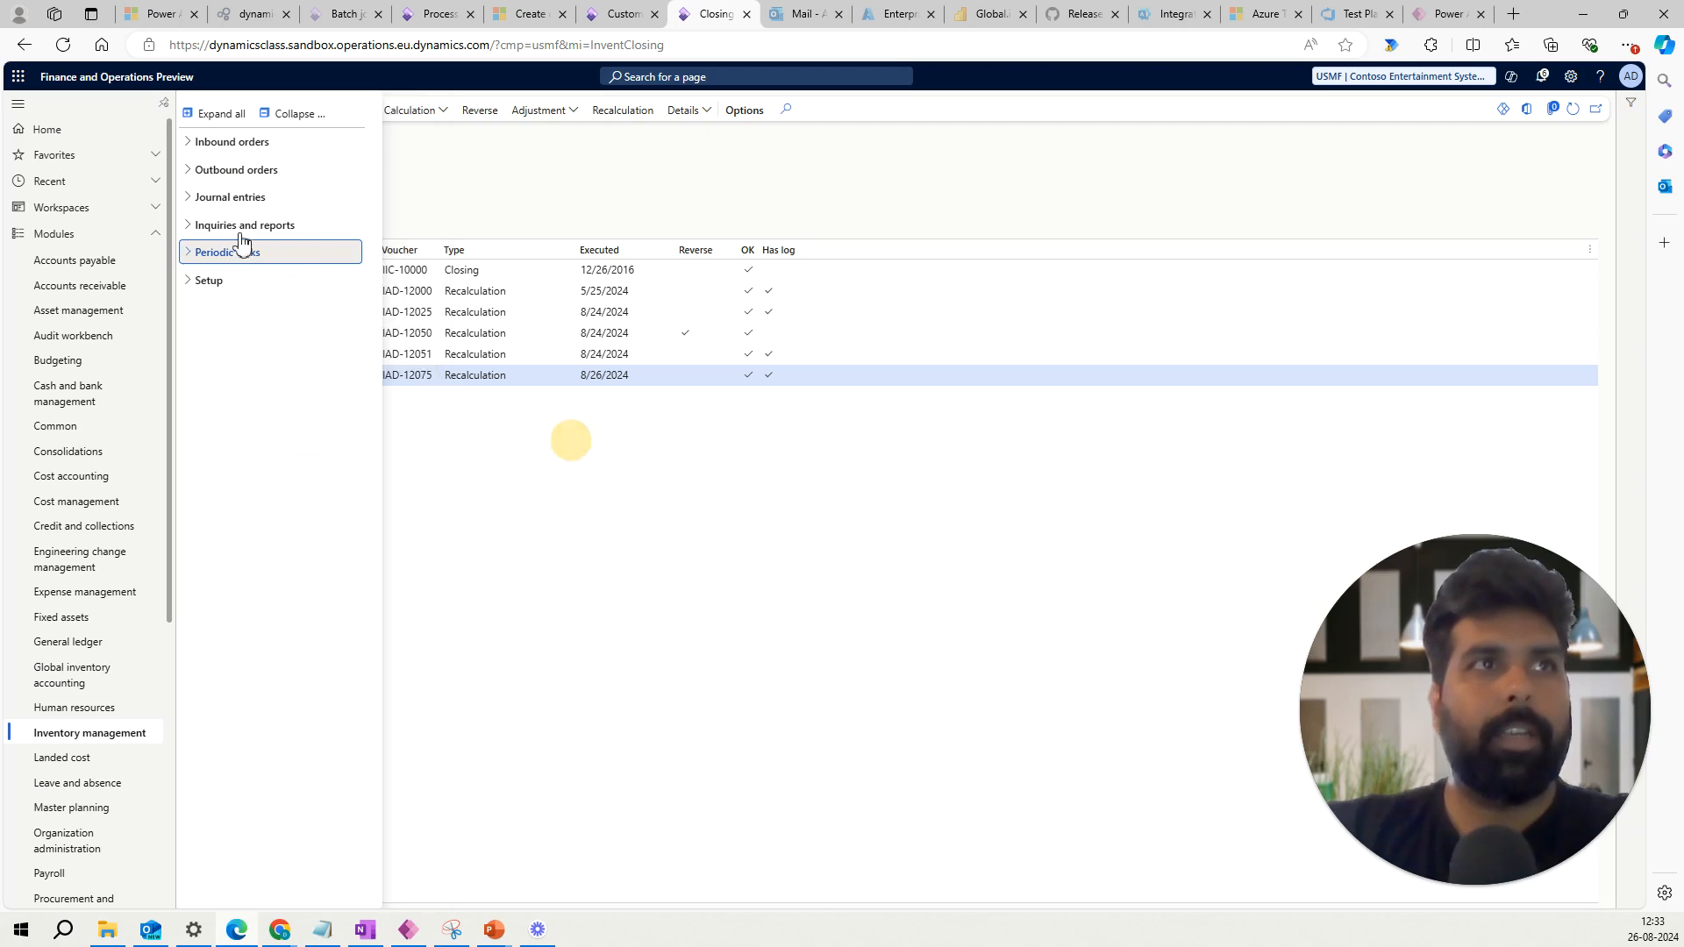
{"action": "left_click", "coordinate": [244, 226]}
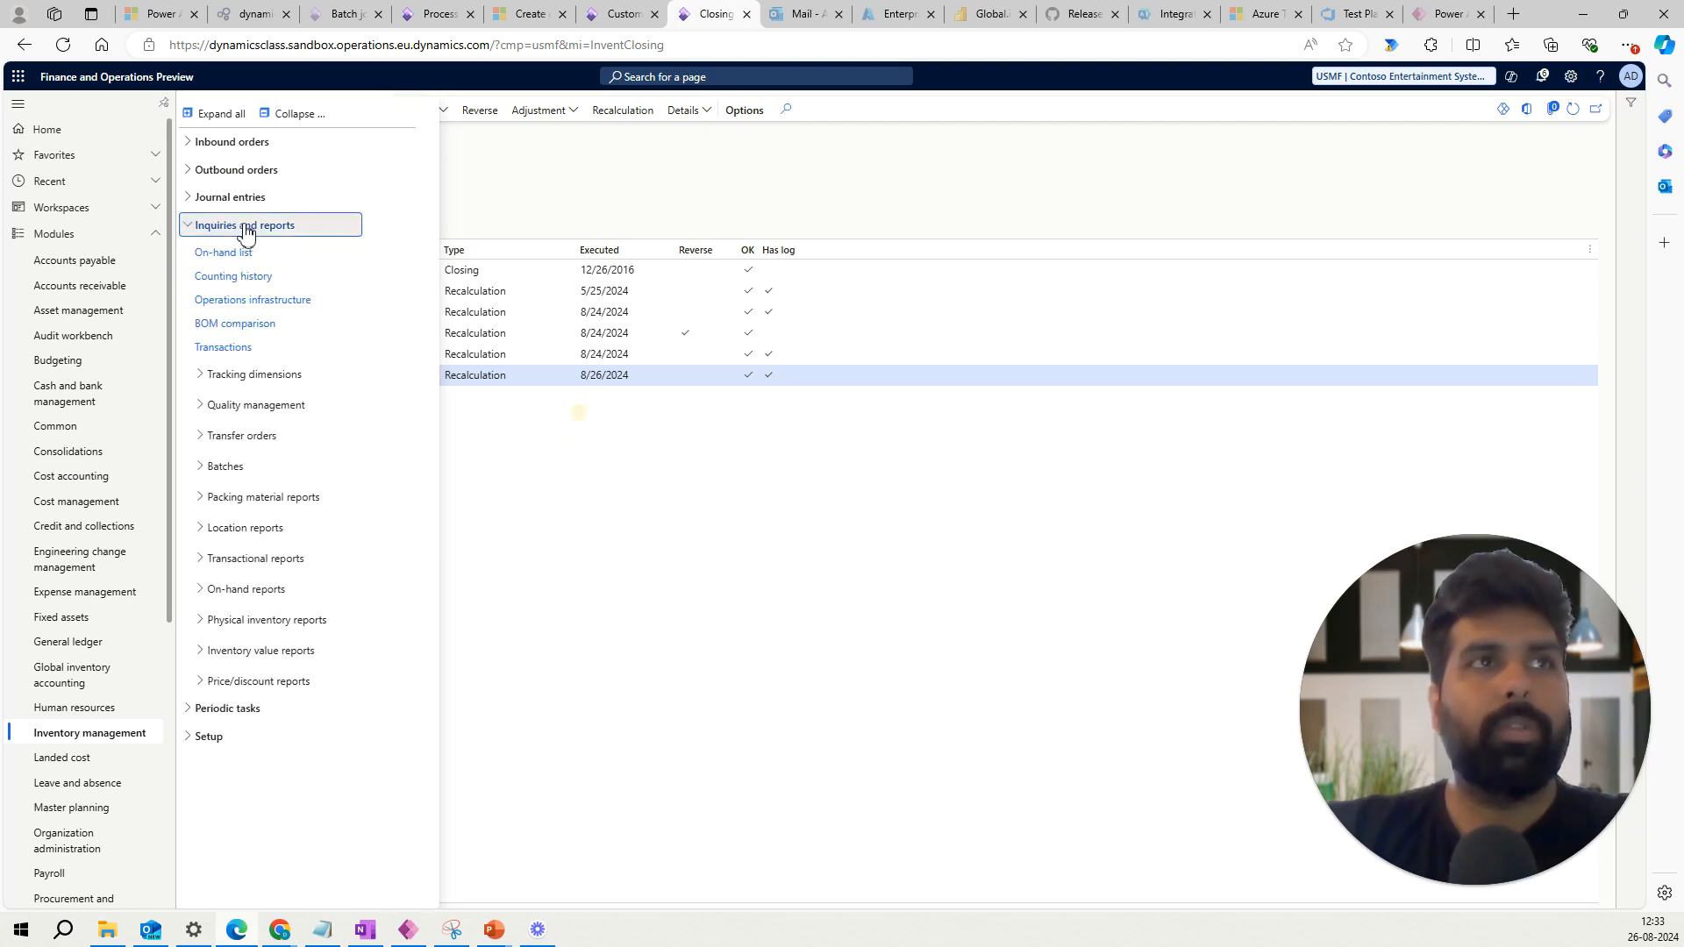
{"action": "left_click", "coordinate": [245, 348]}
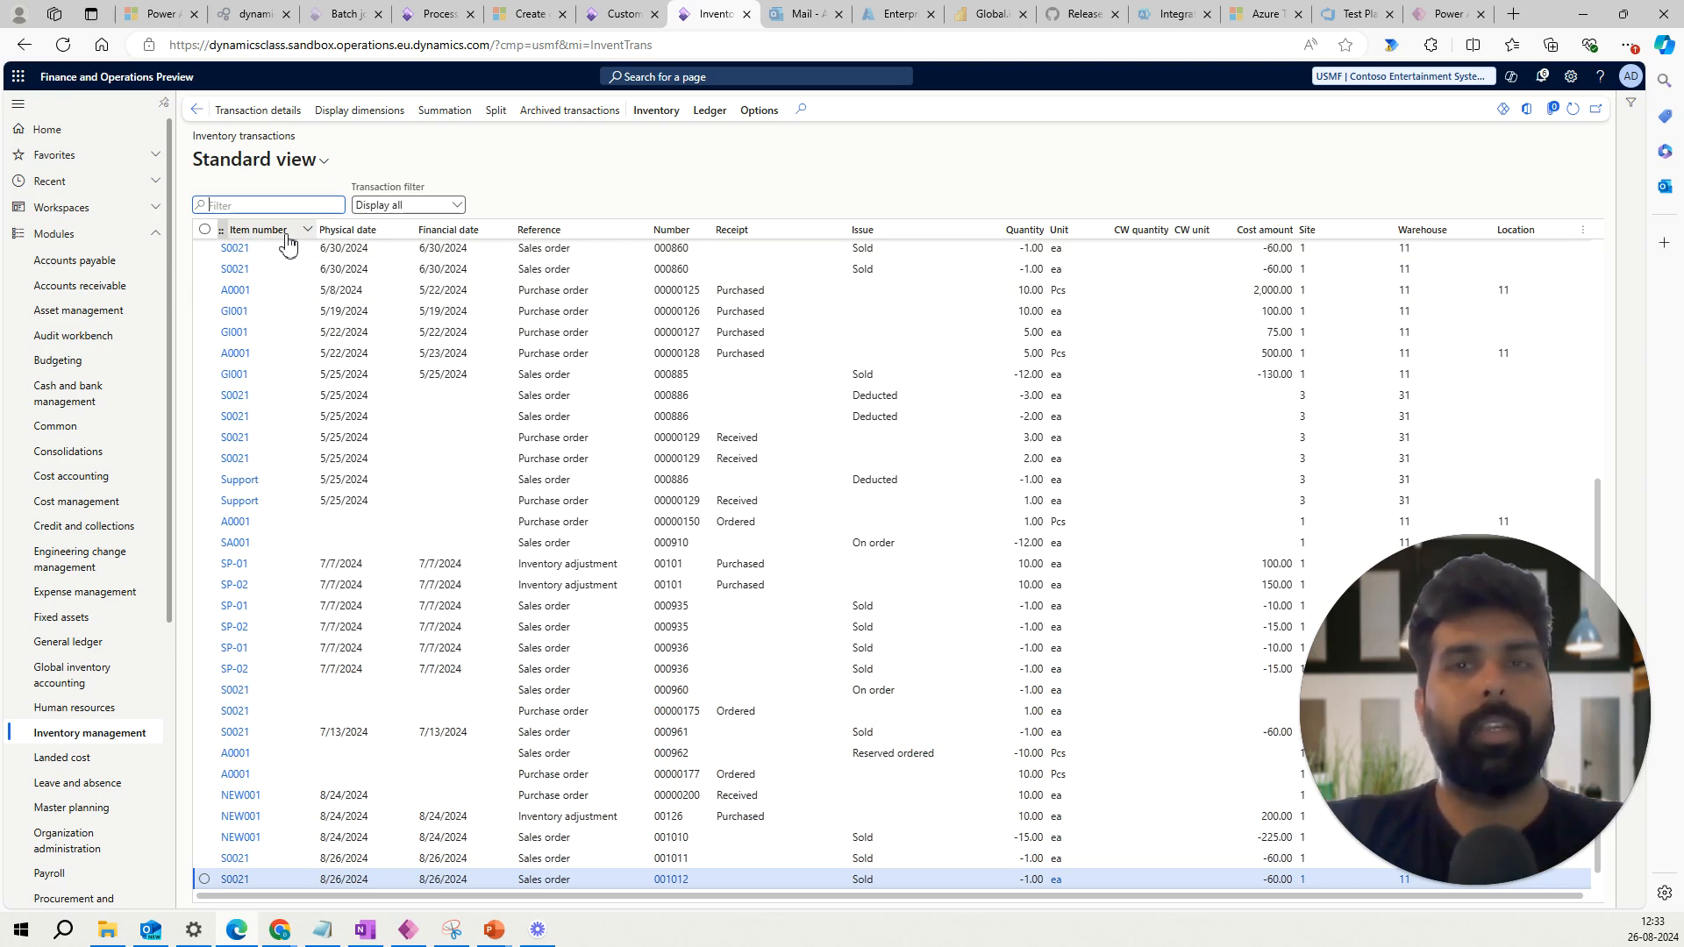
Filter the inventory transactions to item numbers beginning with "new".
{"action": "left_click", "coordinate": [286, 235]}
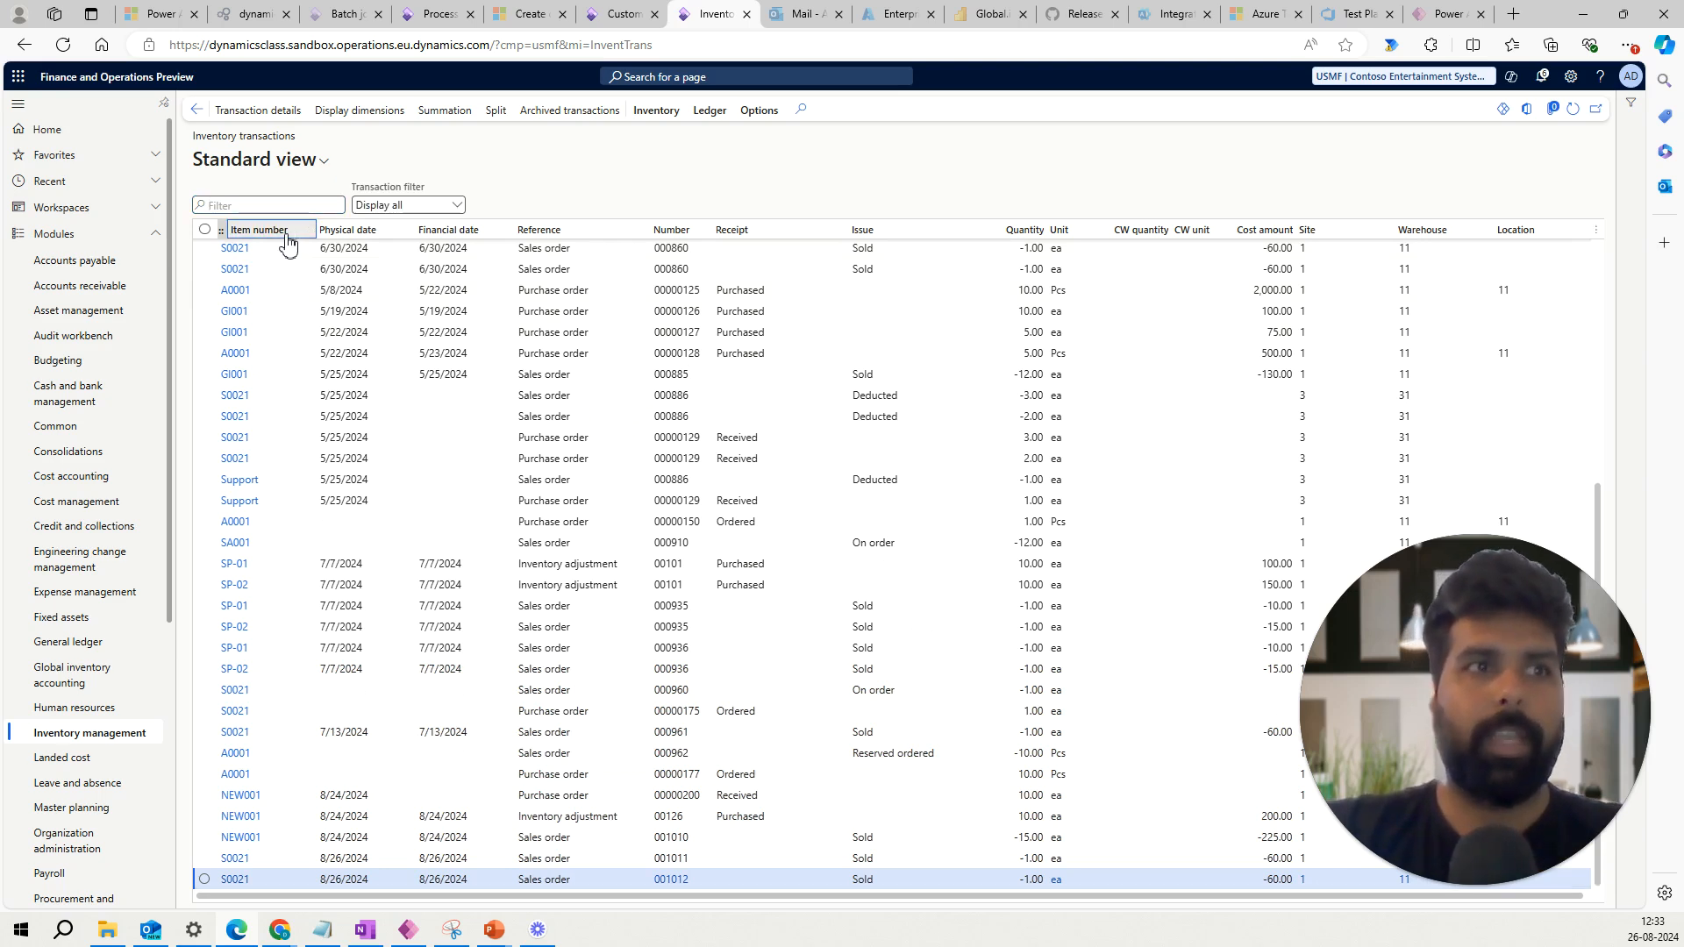
{"action": "left_click", "coordinate": [286, 235]}
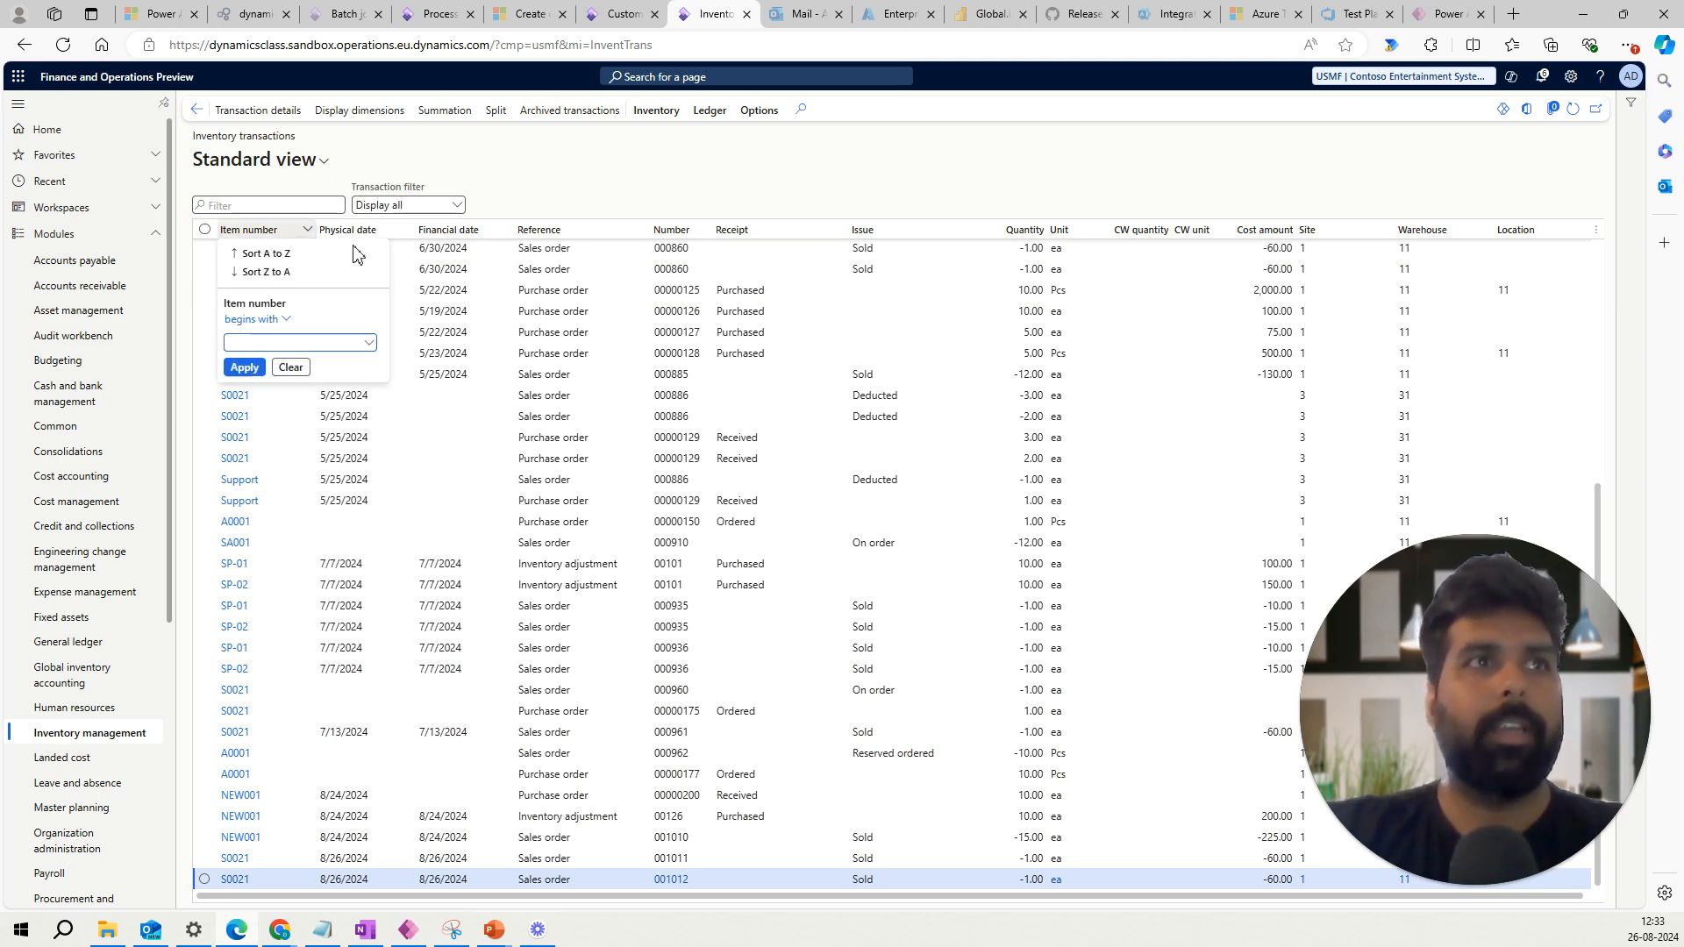
{"action": "type", "text": "new"}
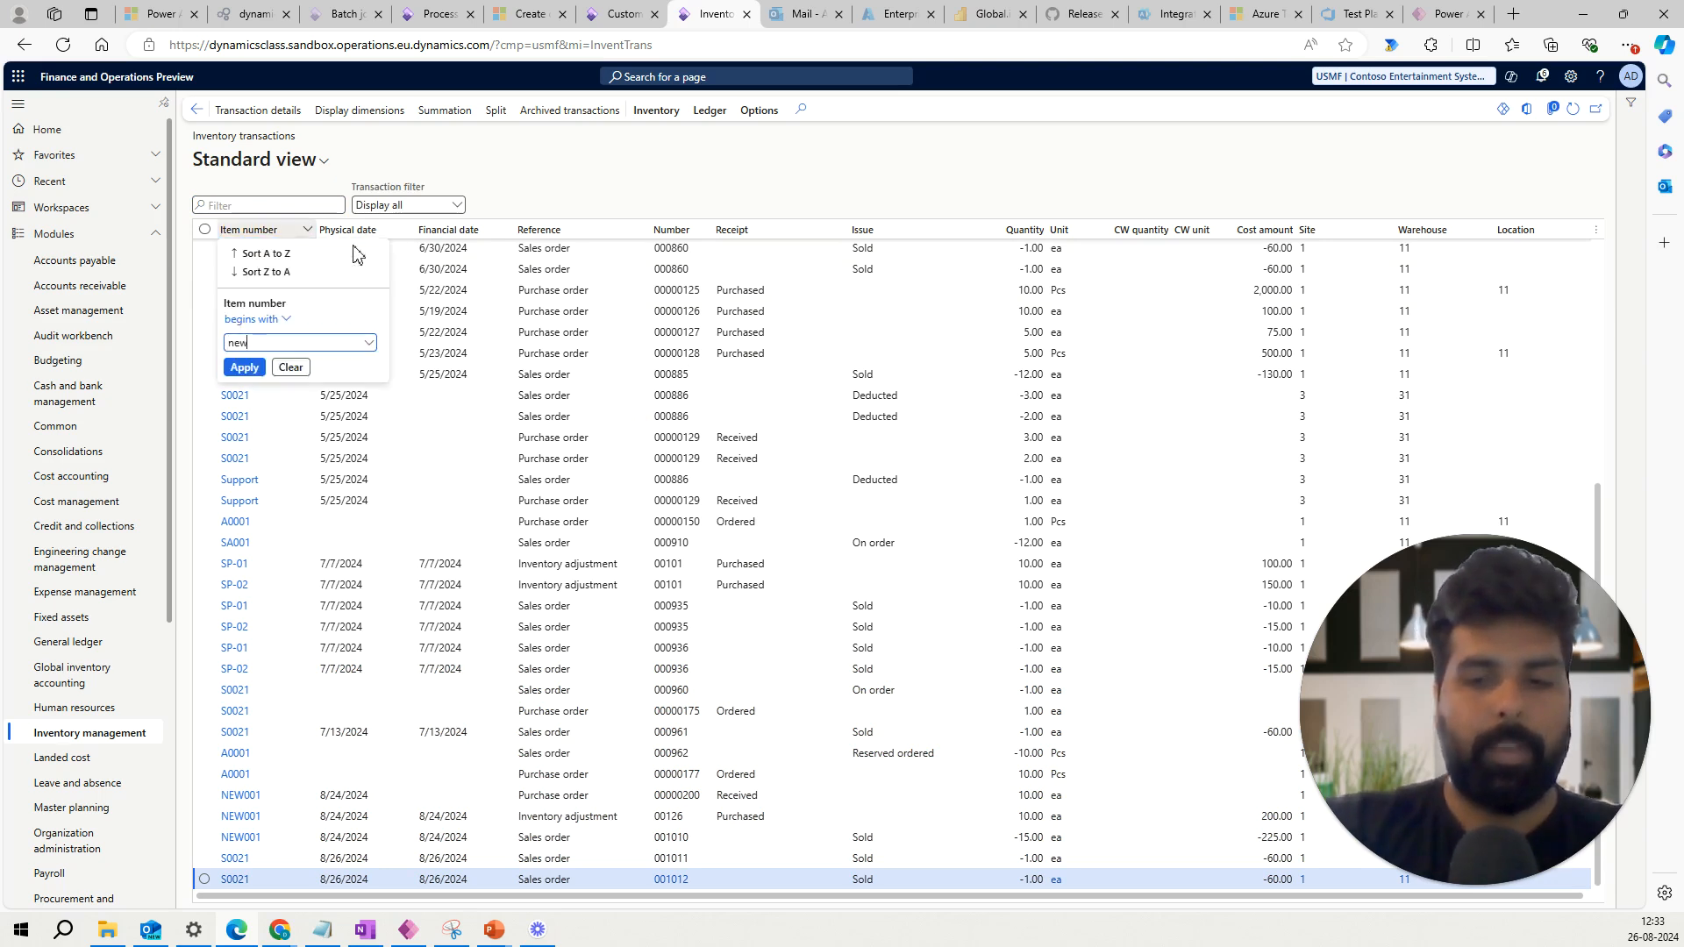
{"action": "key", "text": "Return"}
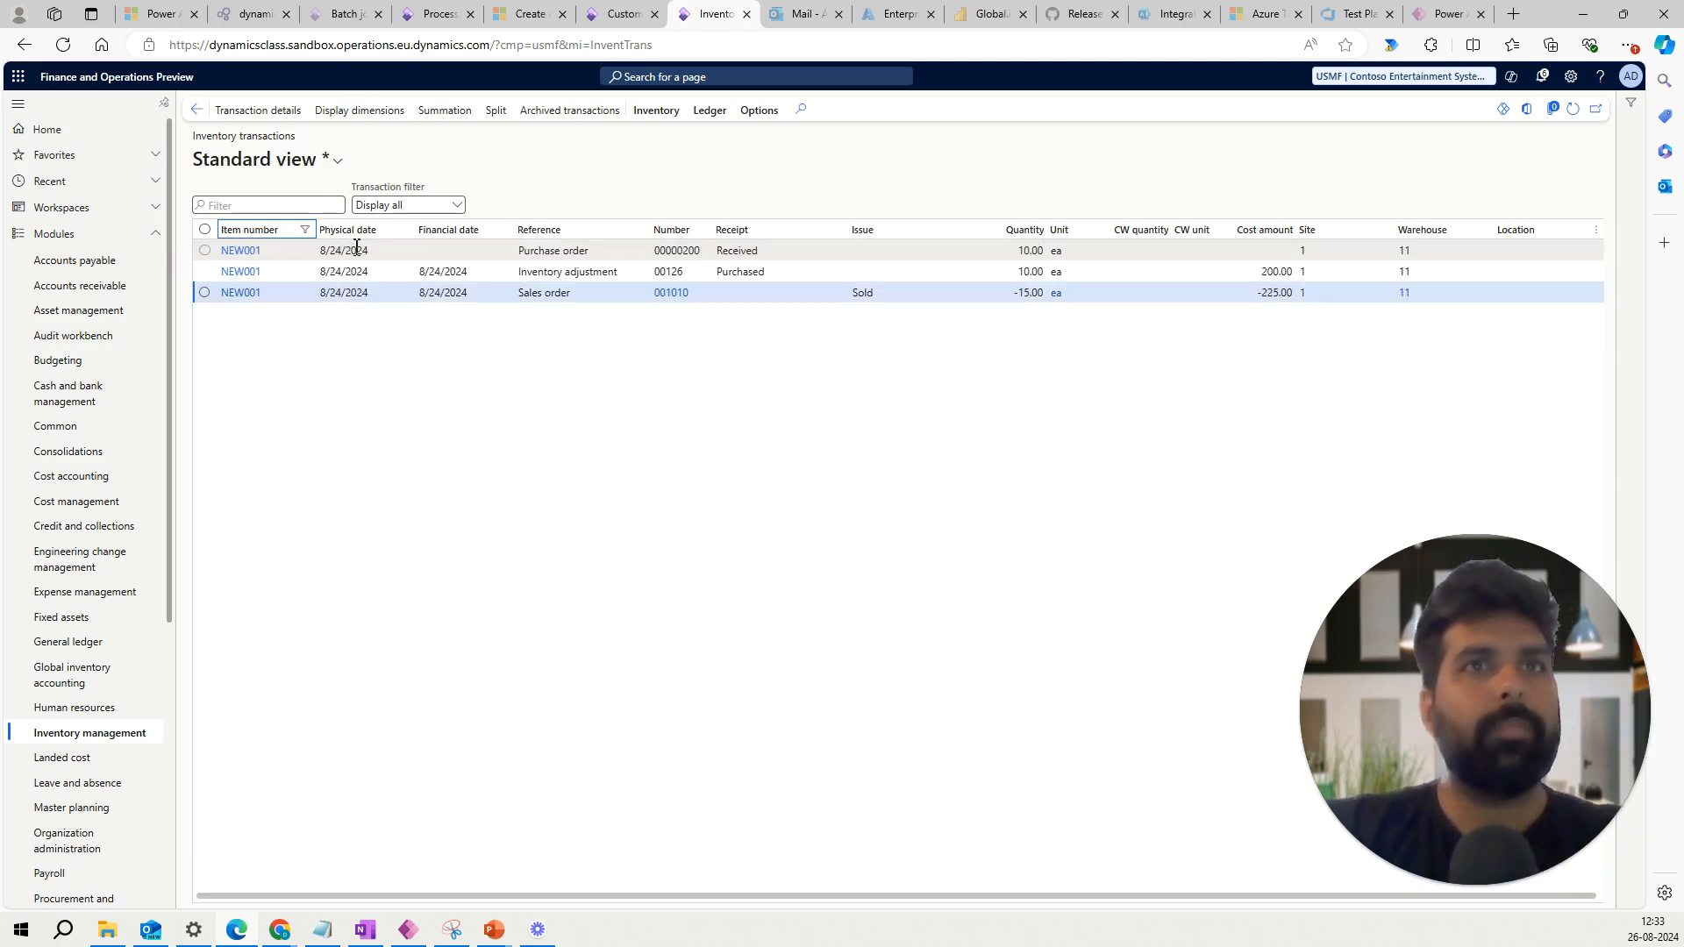
Examine the purchase order, inventory adjustment and sales order transactions of NEW001, and open the transaction details of the sales order.
{"action": "left_click", "coordinate": [1225, 249]}
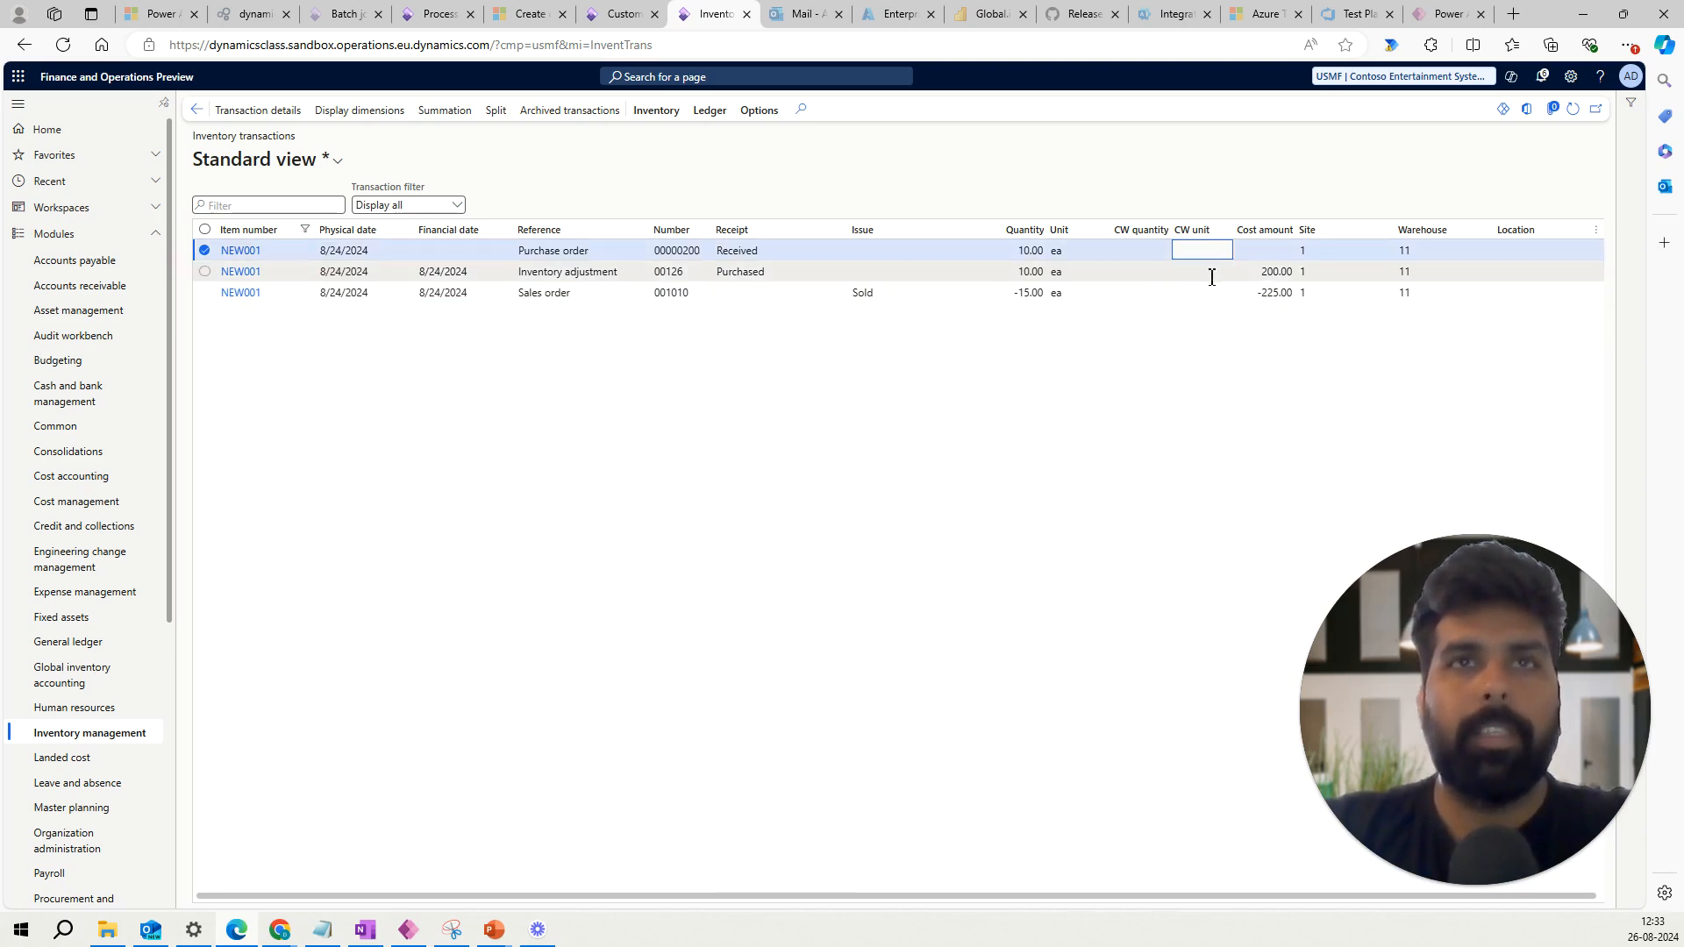
{"action": "left_click", "coordinate": [1212, 278]}
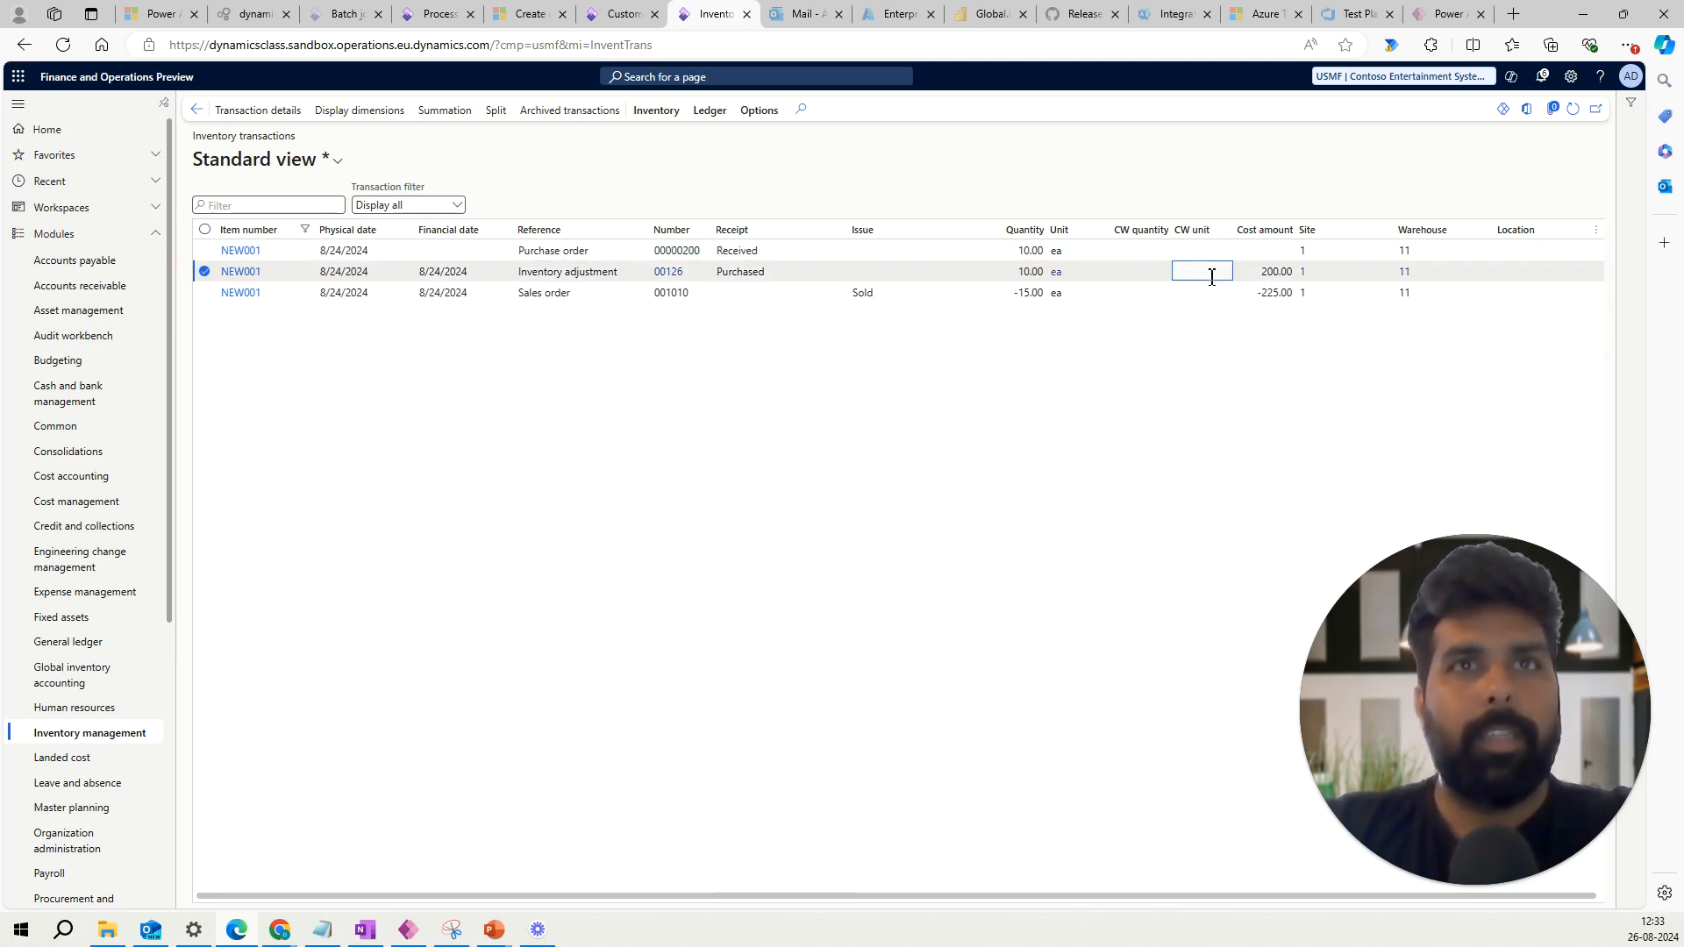
{"action": "left_click", "coordinate": [1203, 296]}
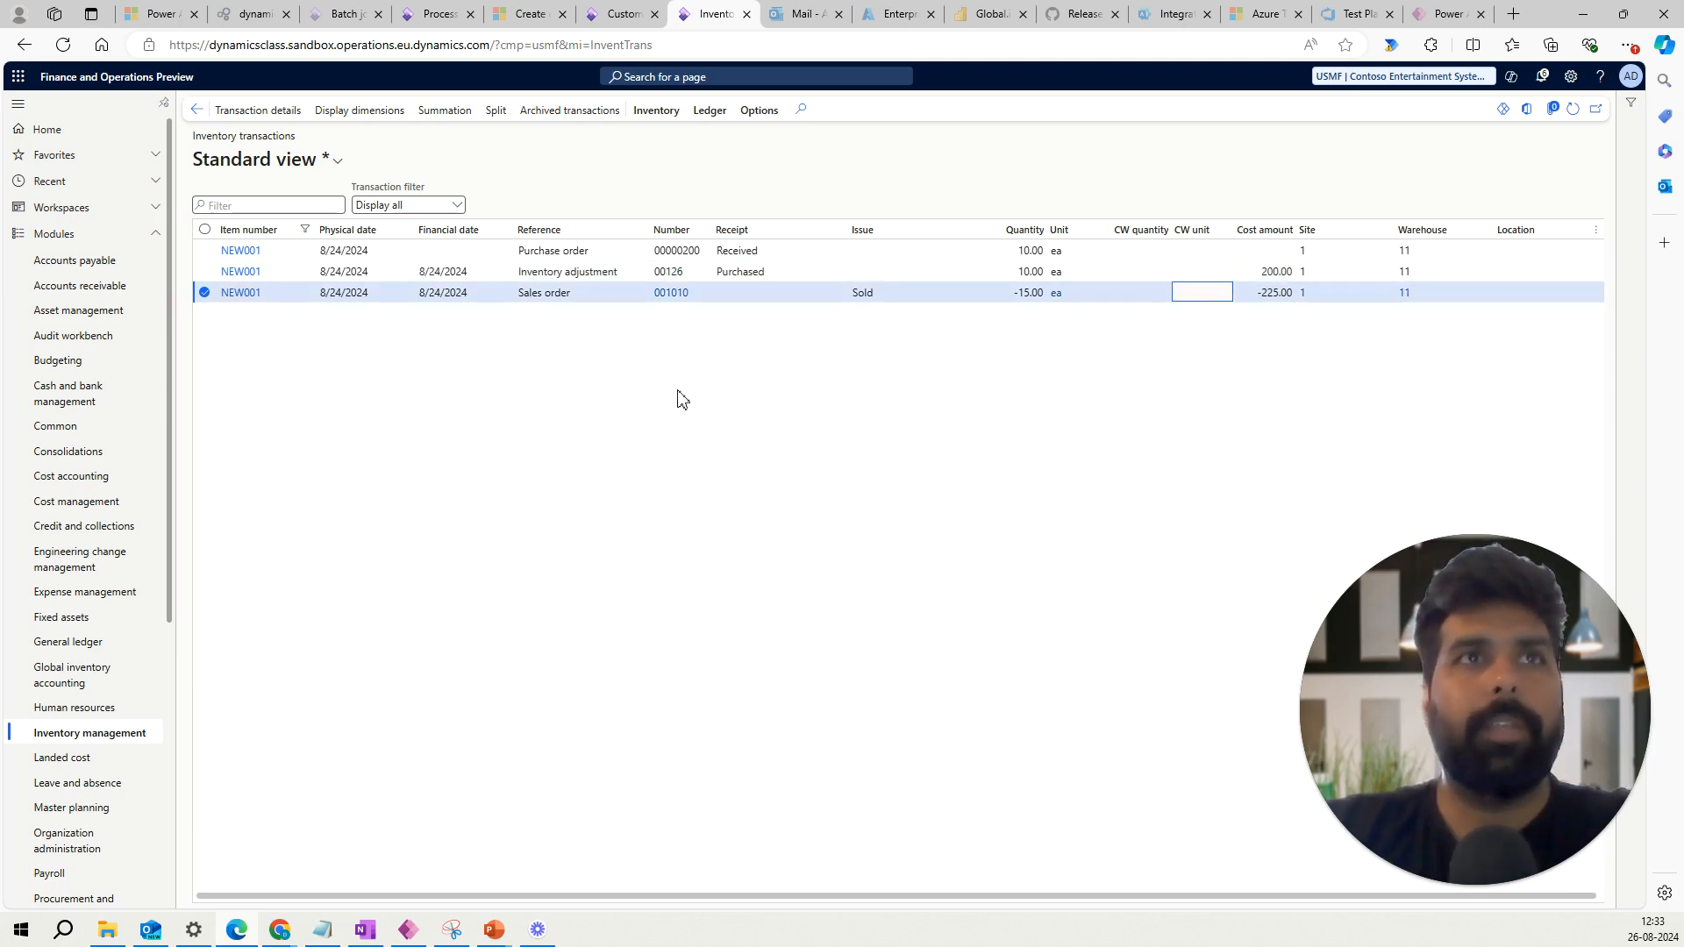
{"action": "left_click", "coordinate": [283, 117]}
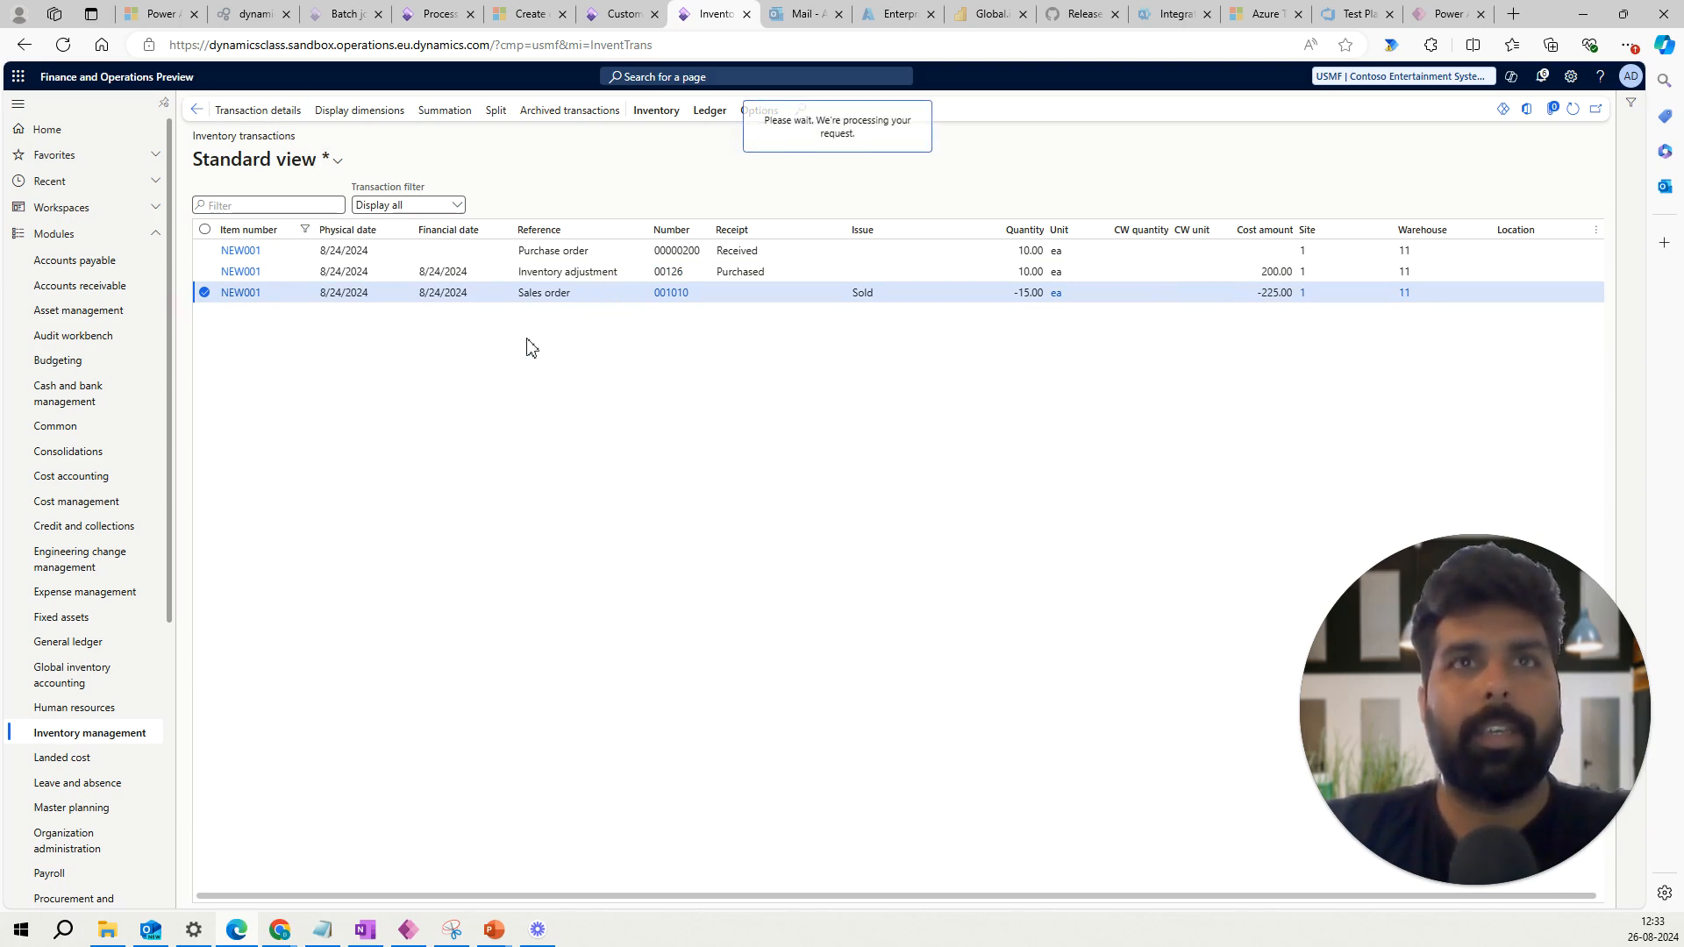